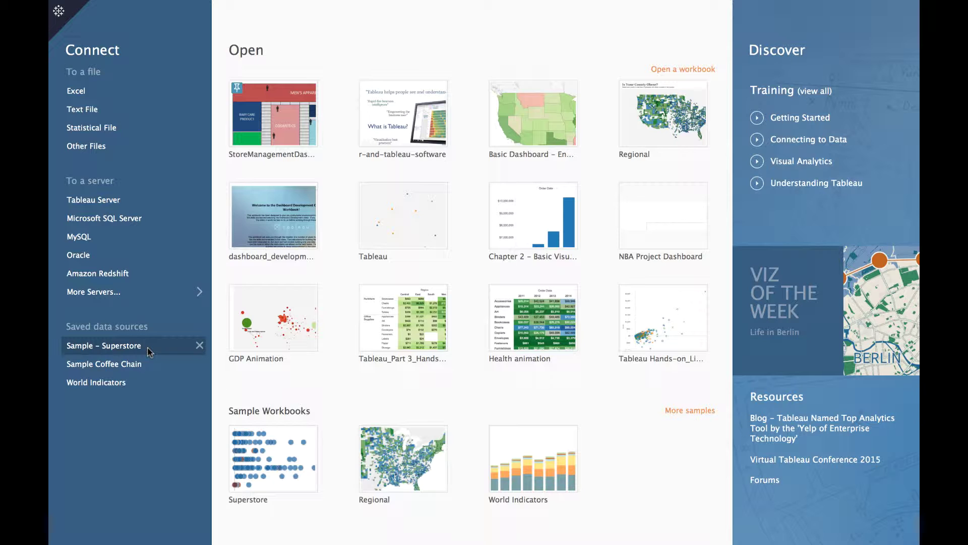
Open the saved Sample - Superstore data source in a new worksheet.
click(149, 351)
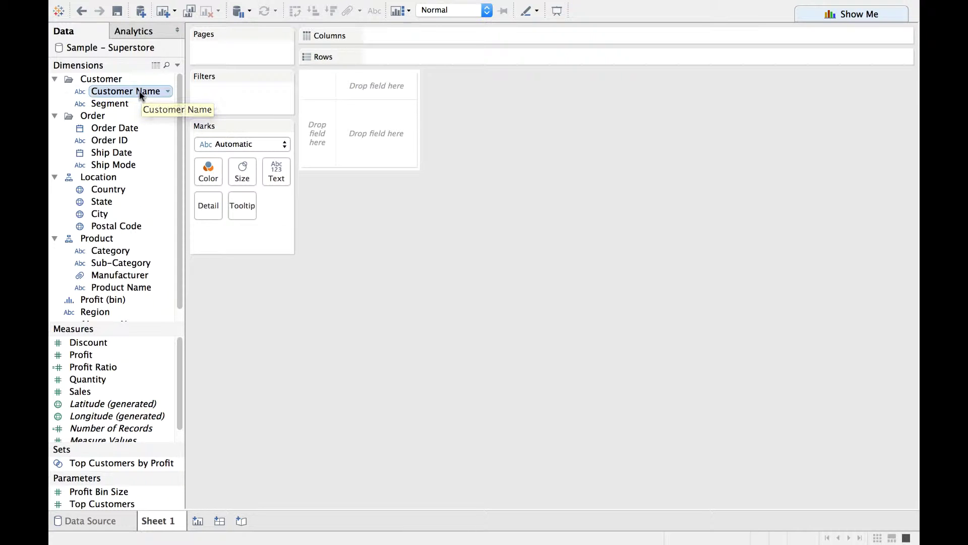
Plot Customer Name on Columns against SUM(Profit) on Rows as a bar chart.
drag(139, 91, 437, 38)
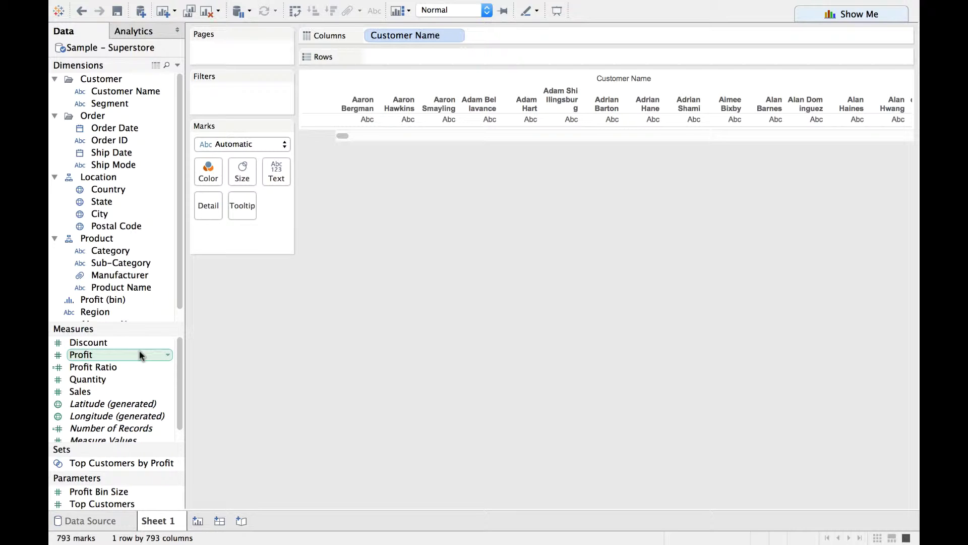
drag(140, 355, 439, 53)
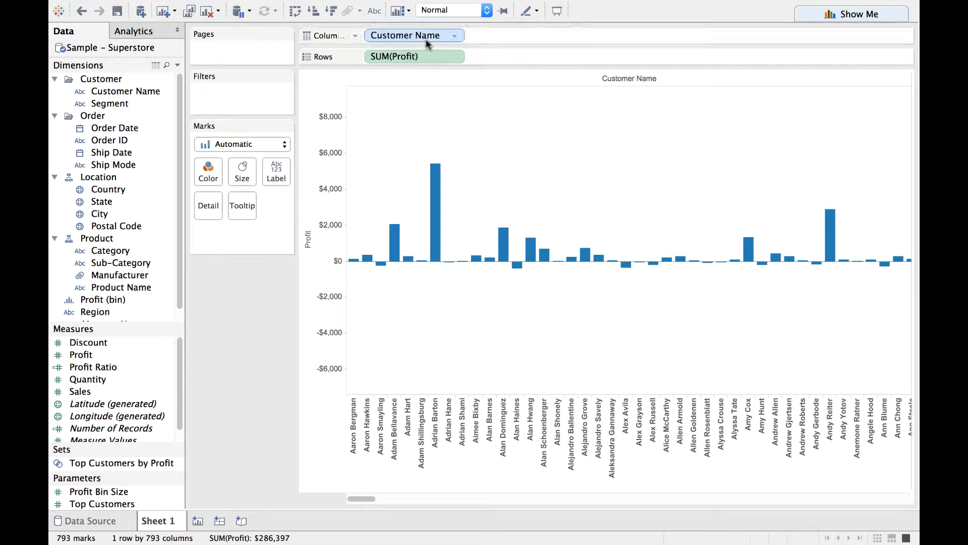
Sort the customer profit bars descending and scroll across the chart to verify the order.
drag(425, 38, 282, 319)
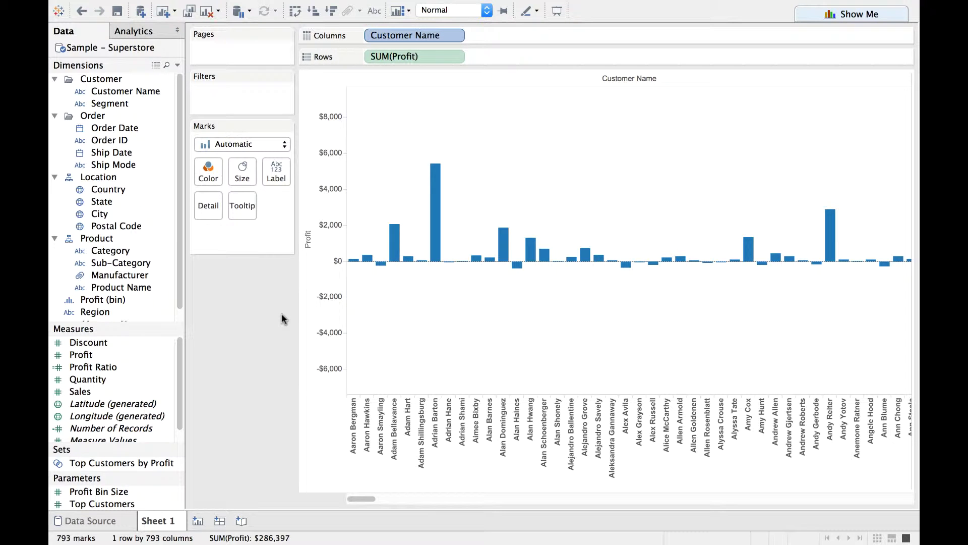
click(333, 12)
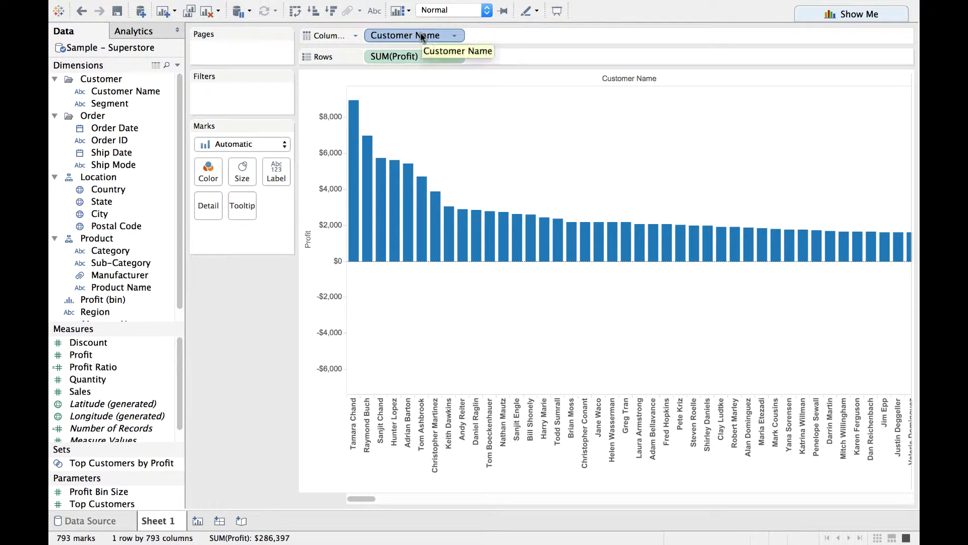
click(331, 10)
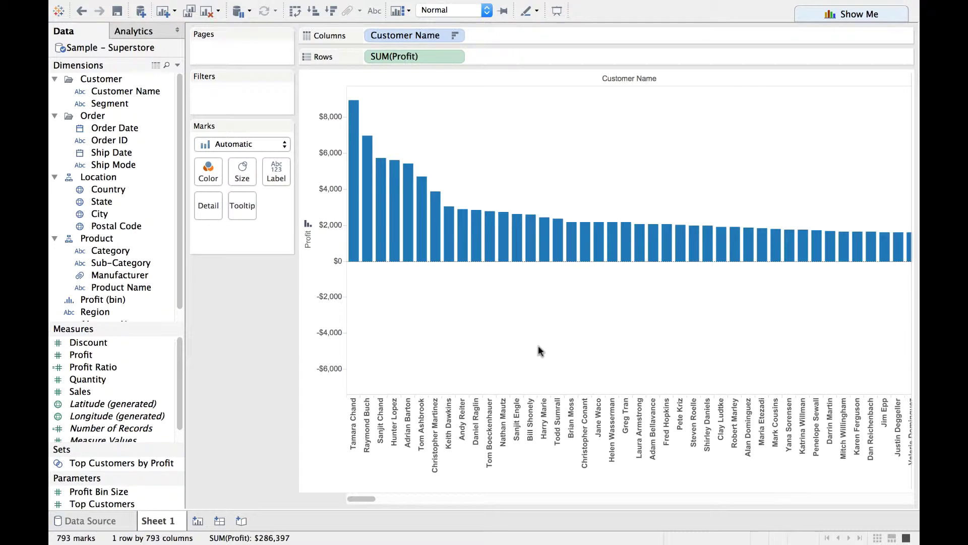
scroll(538, 347, right, 10)
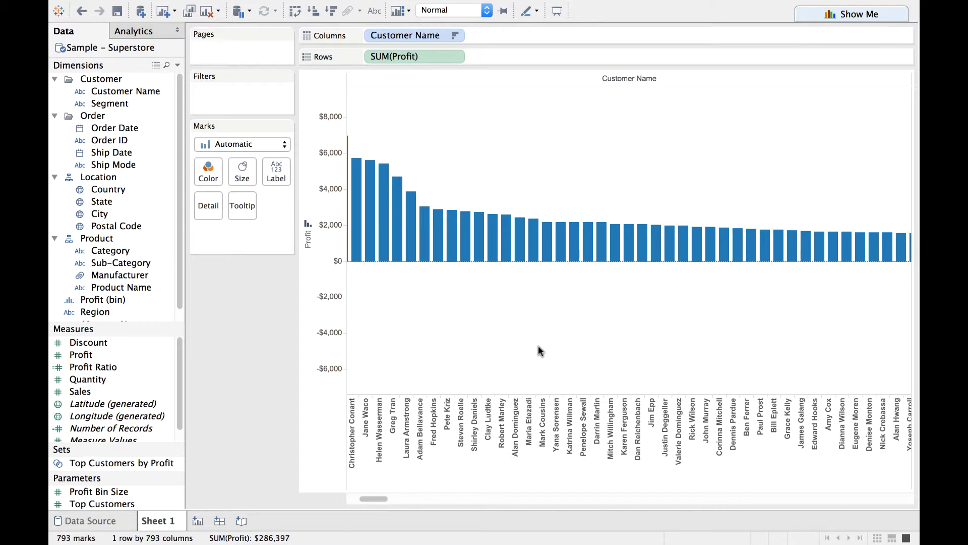
scroll(538, 350, right, 10)
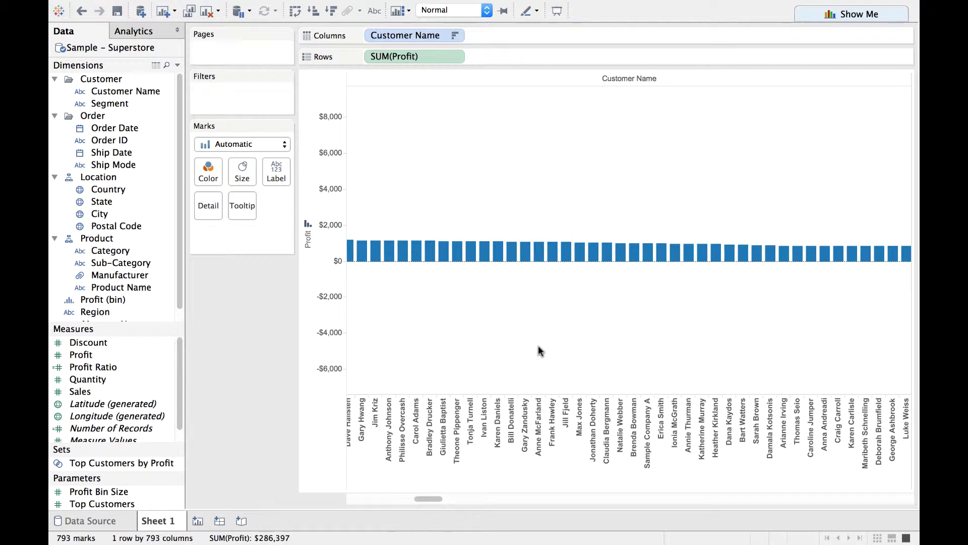
scroll(539, 347, right, 20)
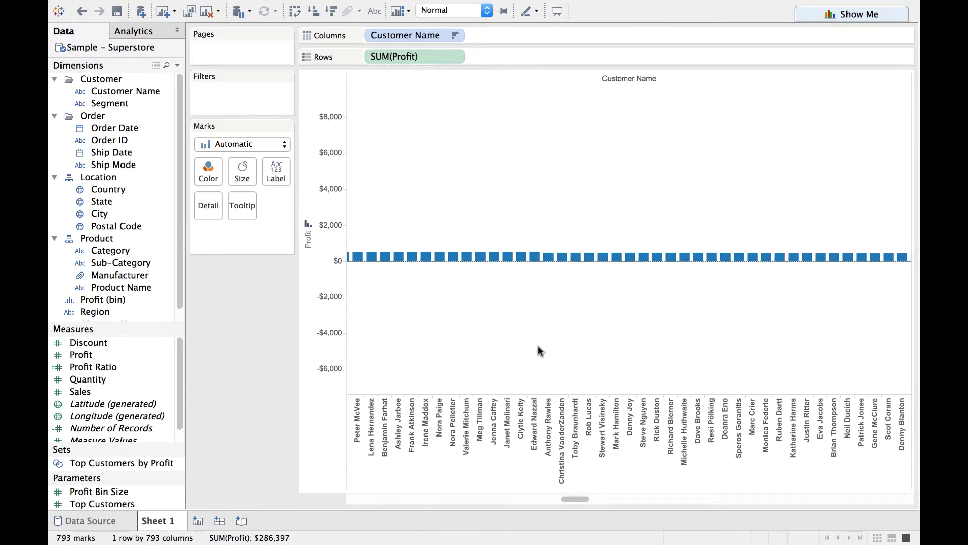
scroll(538, 349, right, 10)
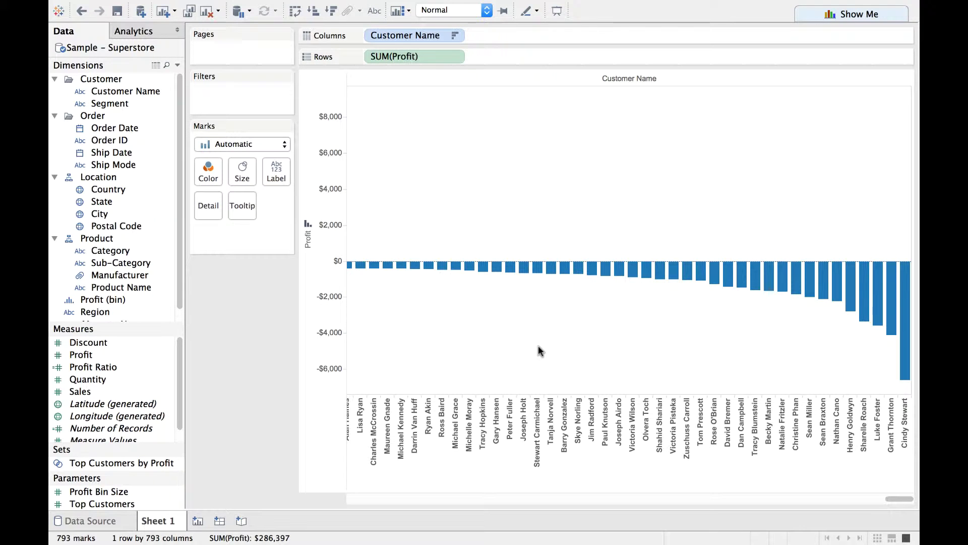
scroll(538, 350, left, 20)
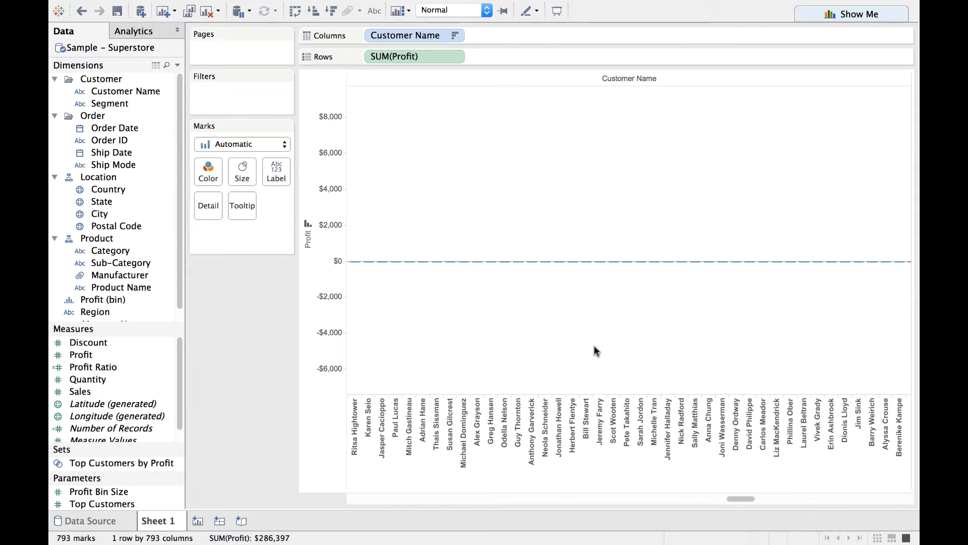
scroll(610, 347, left, 20)
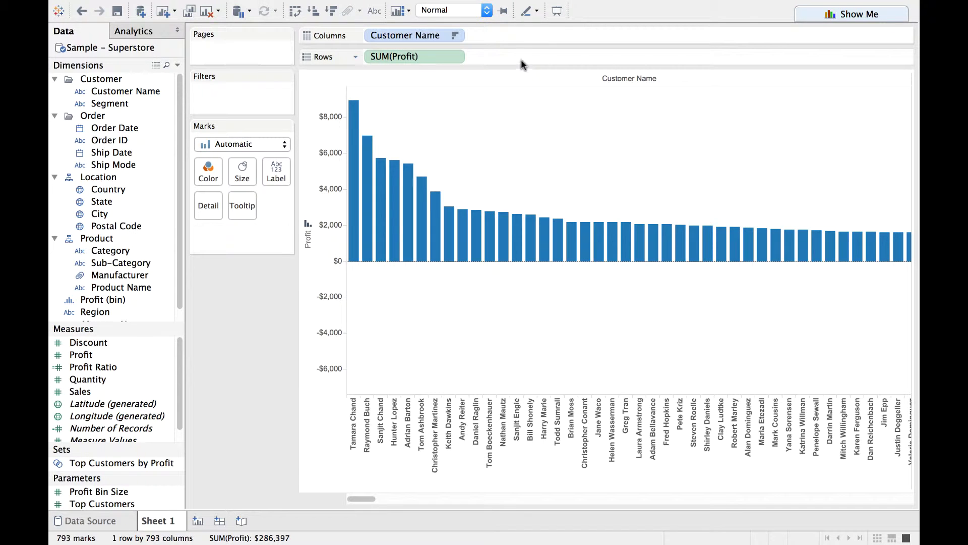
Switch the view fit from Normal to Entire View so all 793 customer bars show.
click(487, 11)
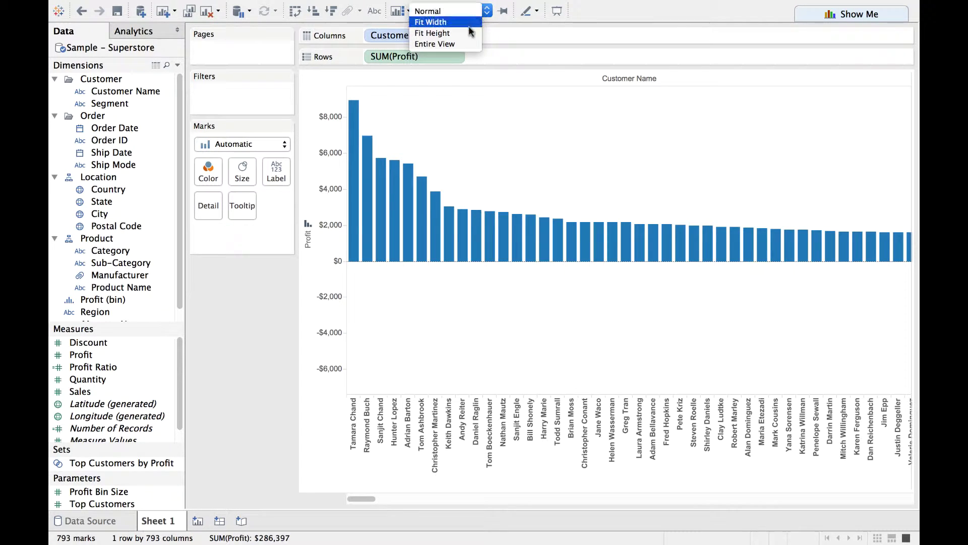
click(463, 45)
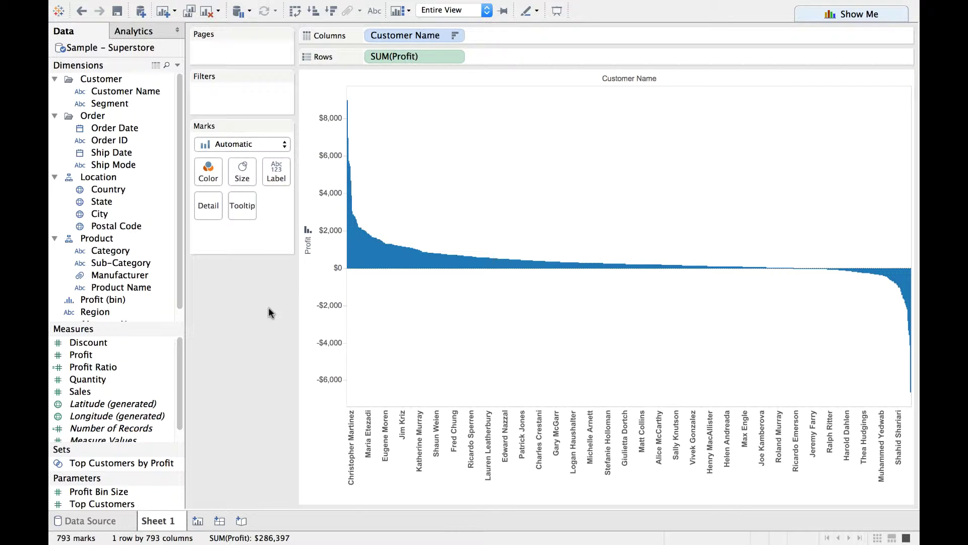
click(455, 57)
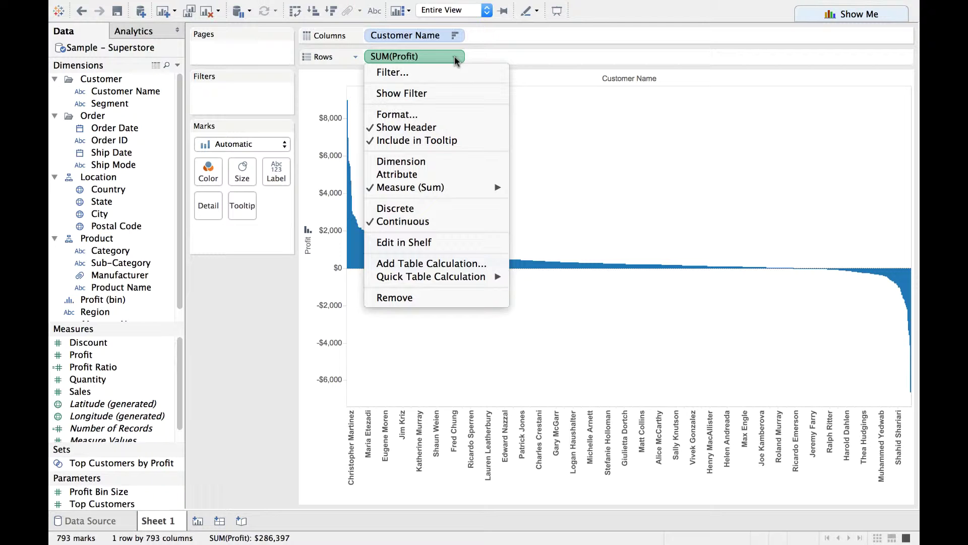
Apply a Running Total quick table calculation to SUM(Profit).
mouse_move(482, 282)
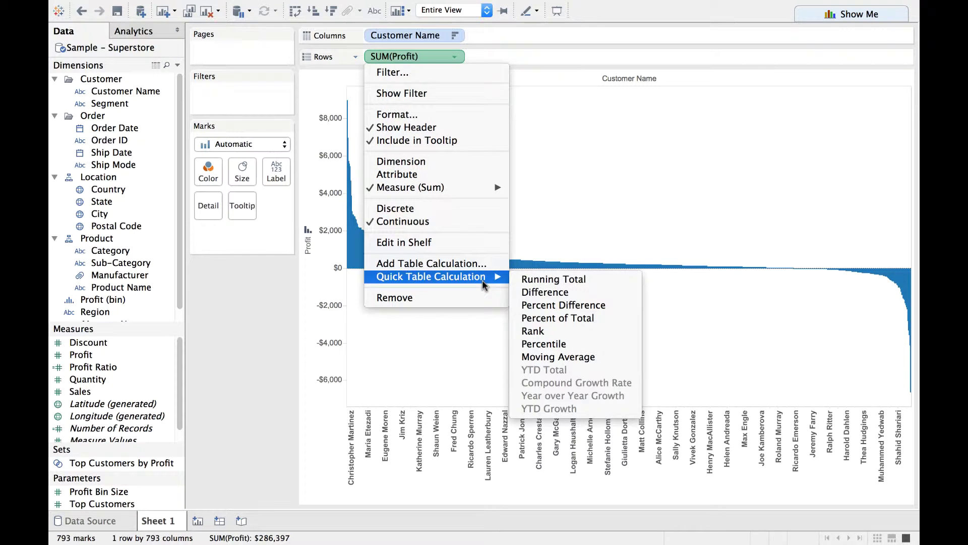
click(554, 281)
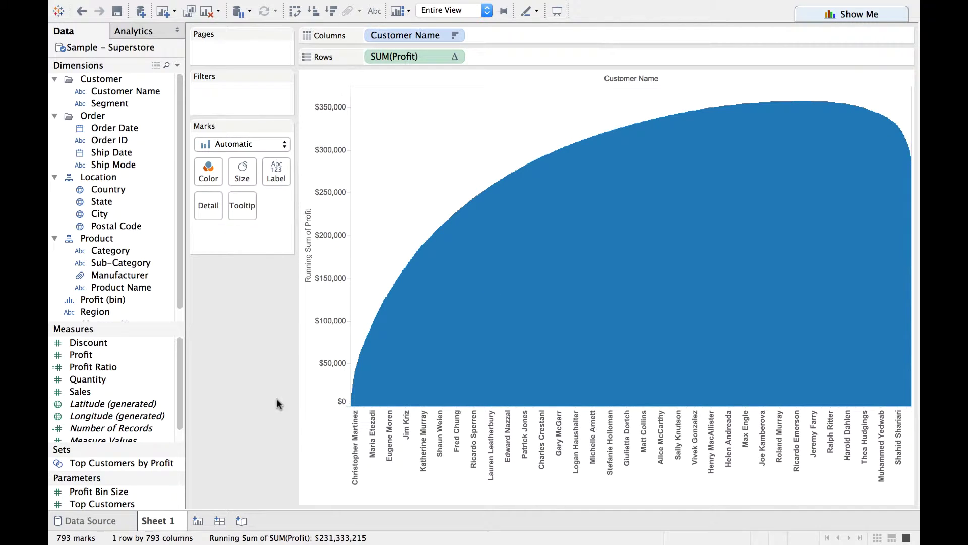
click(352, 401)
click(262, 425)
Add a Percent of Total secondary calculation over Customer Name, running along Customer Name.
click(454, 59)
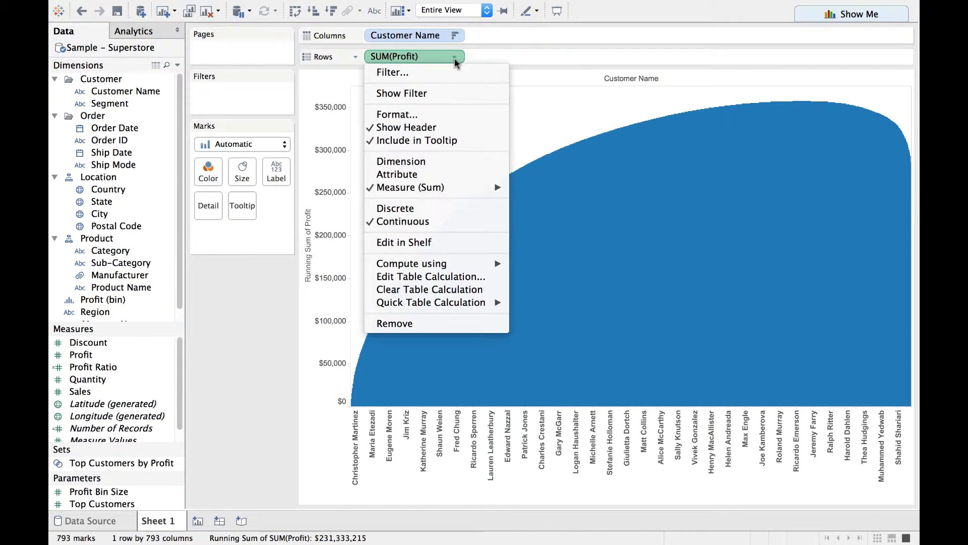
click(464, 281)
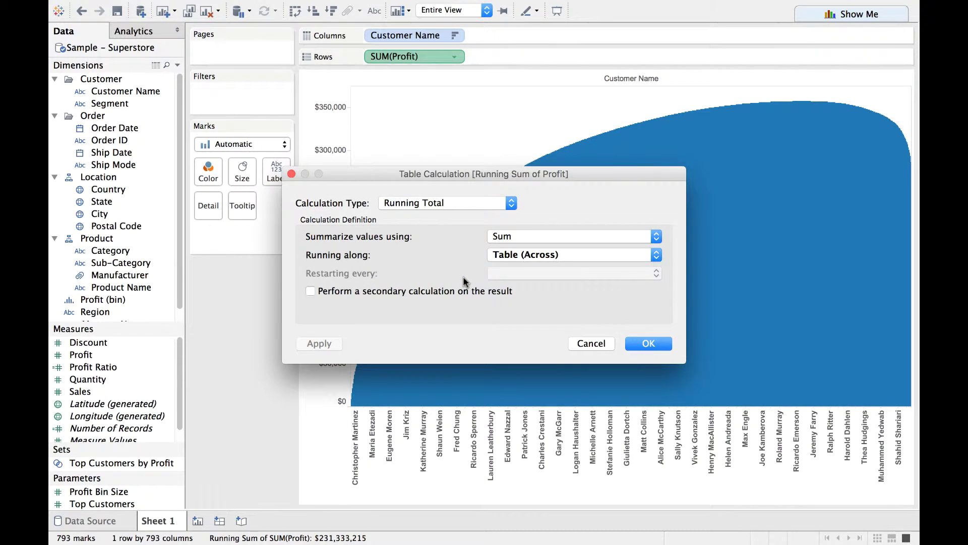
click(311, 291)
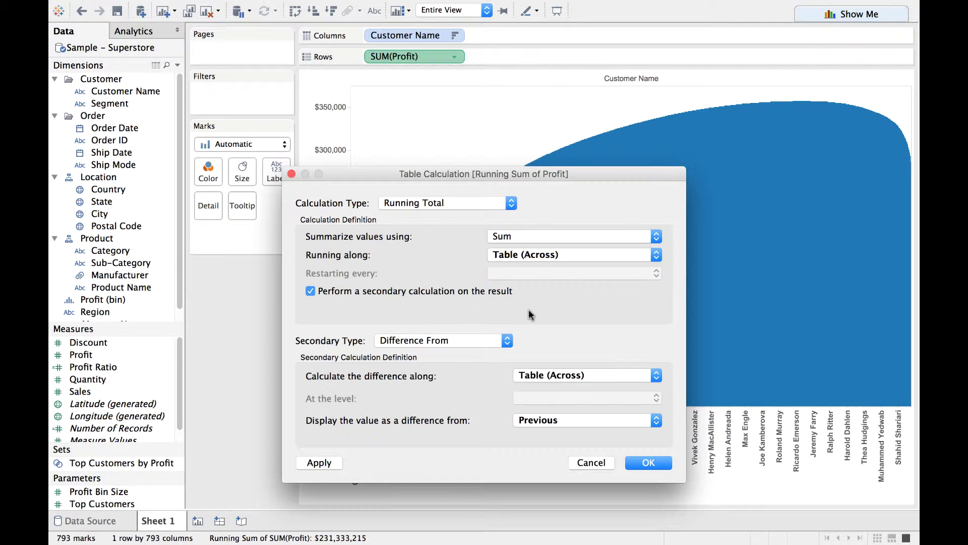
click(507, 340)
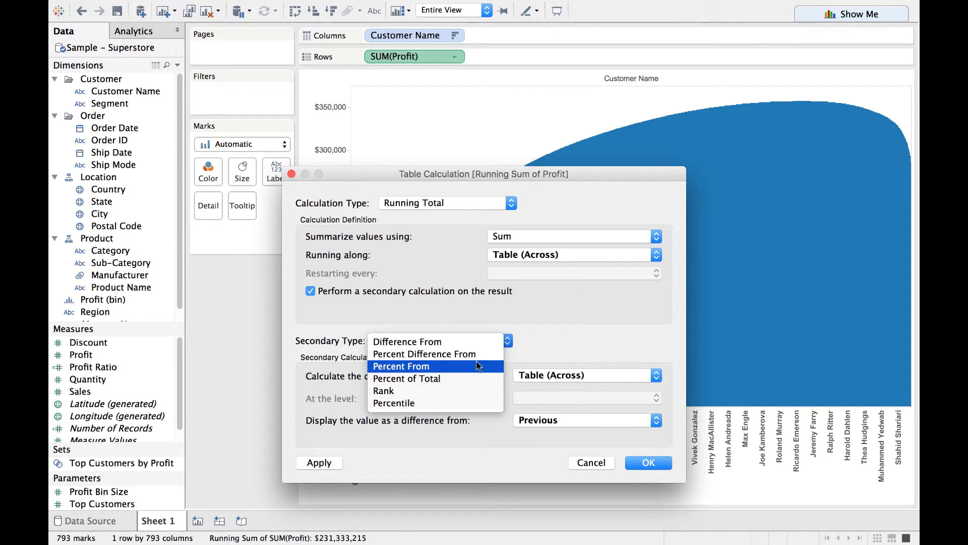
click(469, 378)
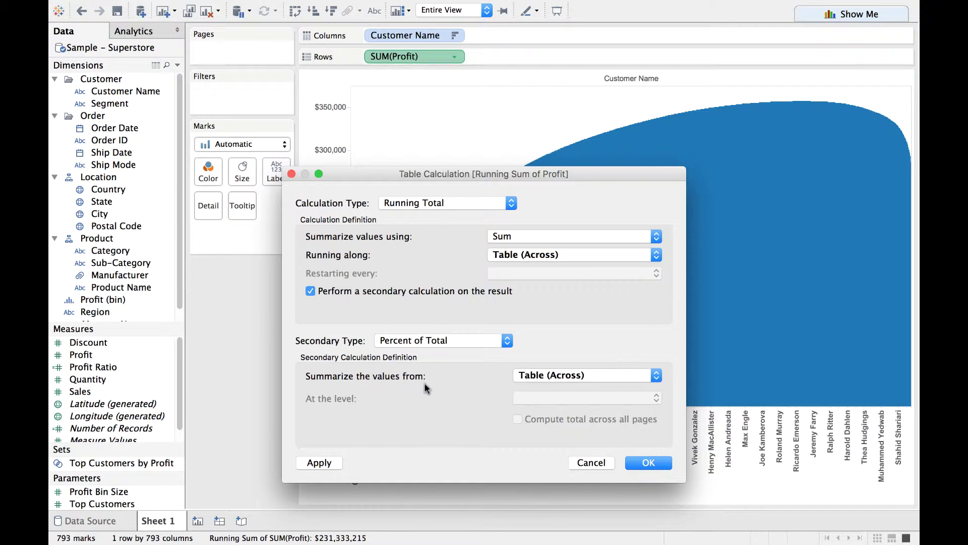
click(657, 377)
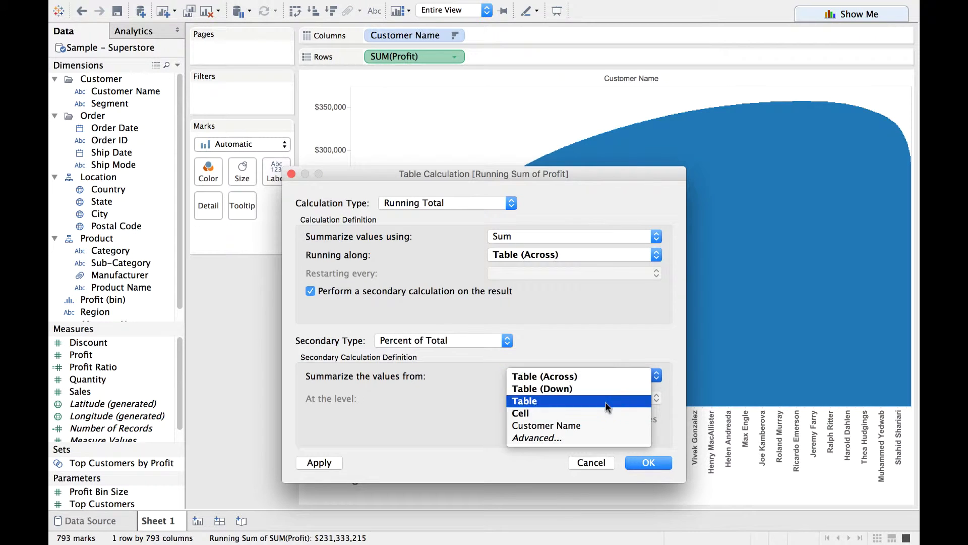
click(593, 425)
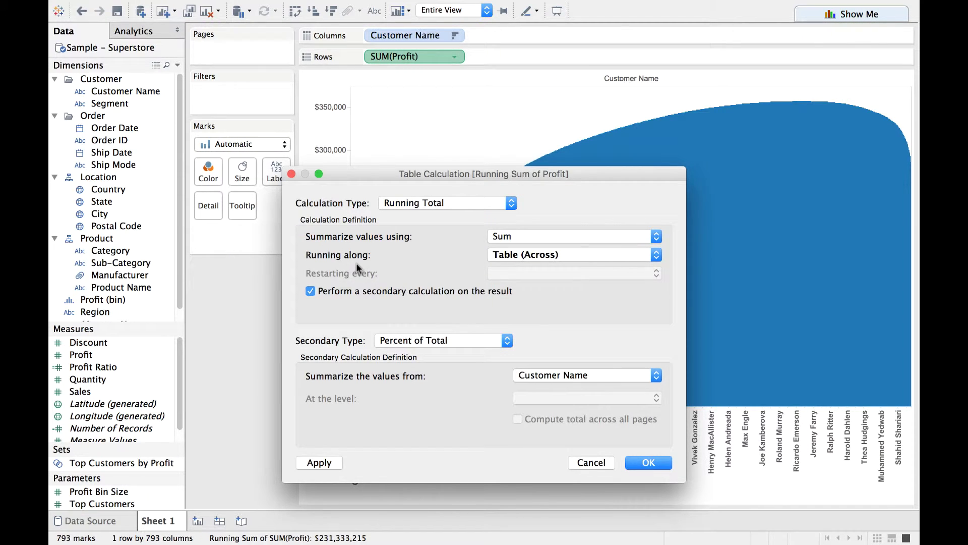
click(655, 254)
click(616, 280)
click(319, 463)
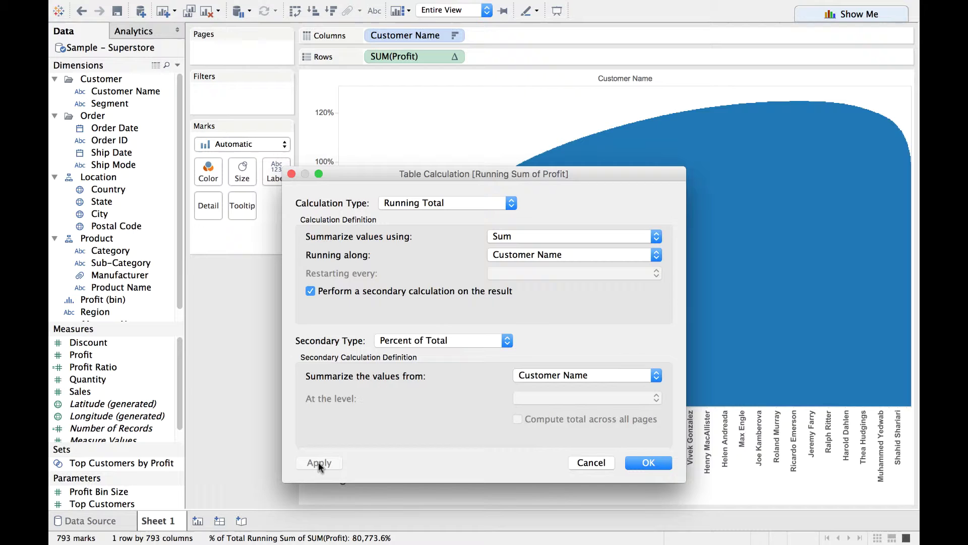
click(641, 463)
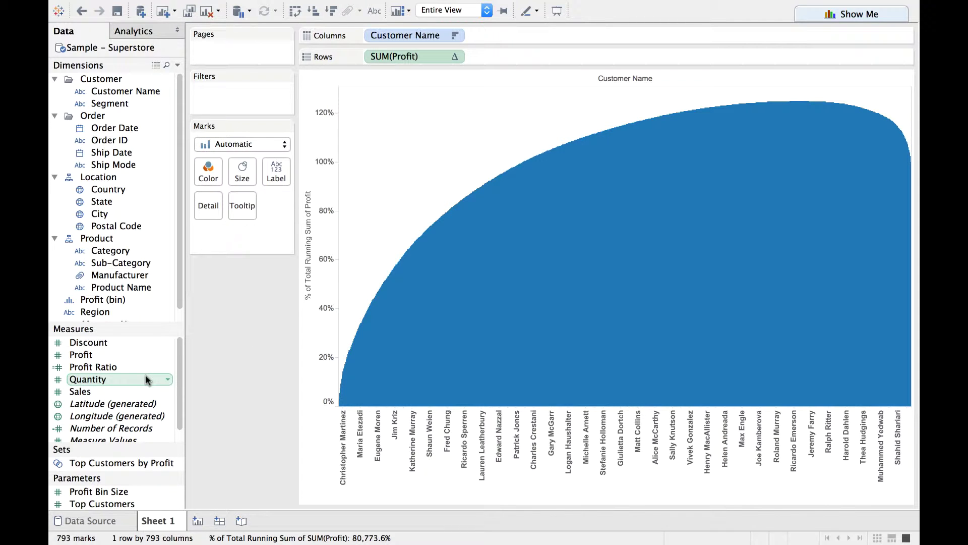
Create a new calculated field from Sales and name it '% of customers'.
right_click(130, 389)
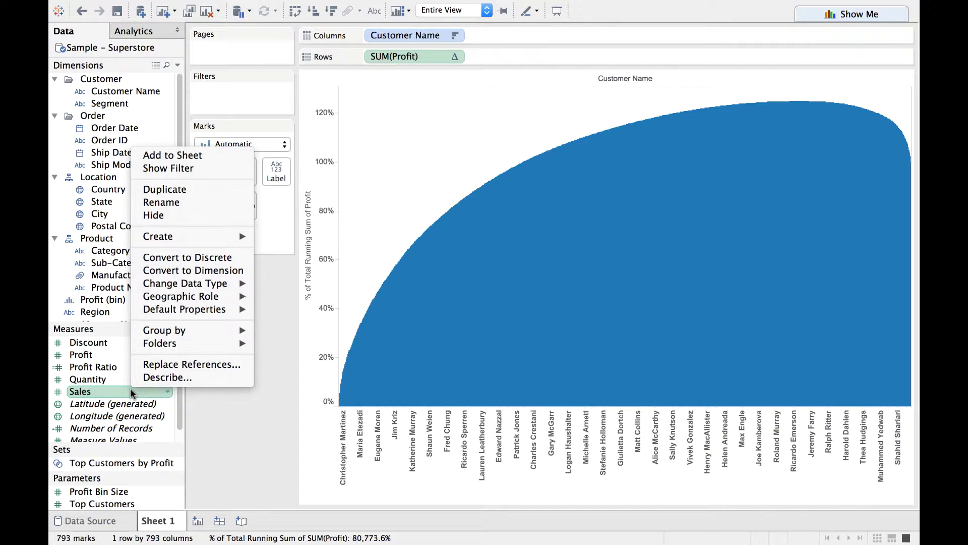
mouse_move(222, 237)
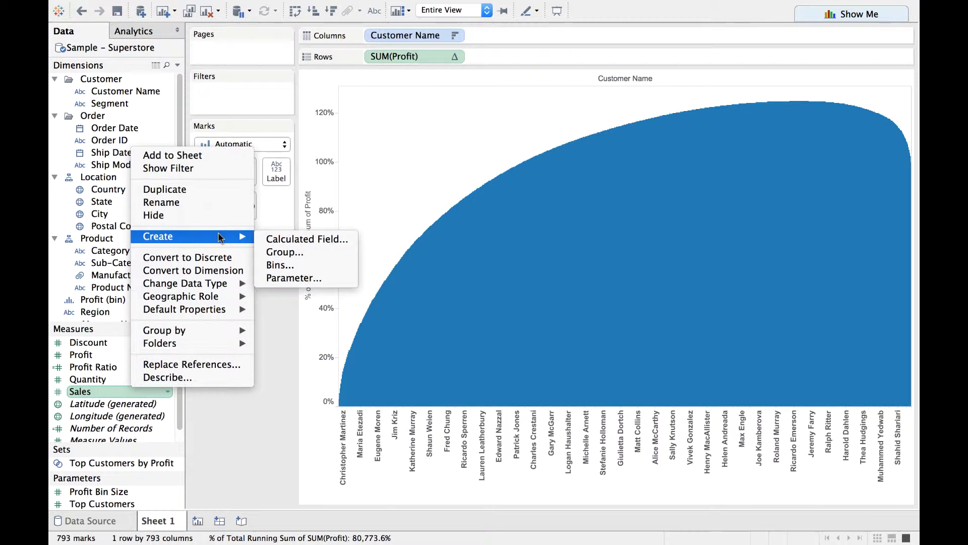
click(286, 239)
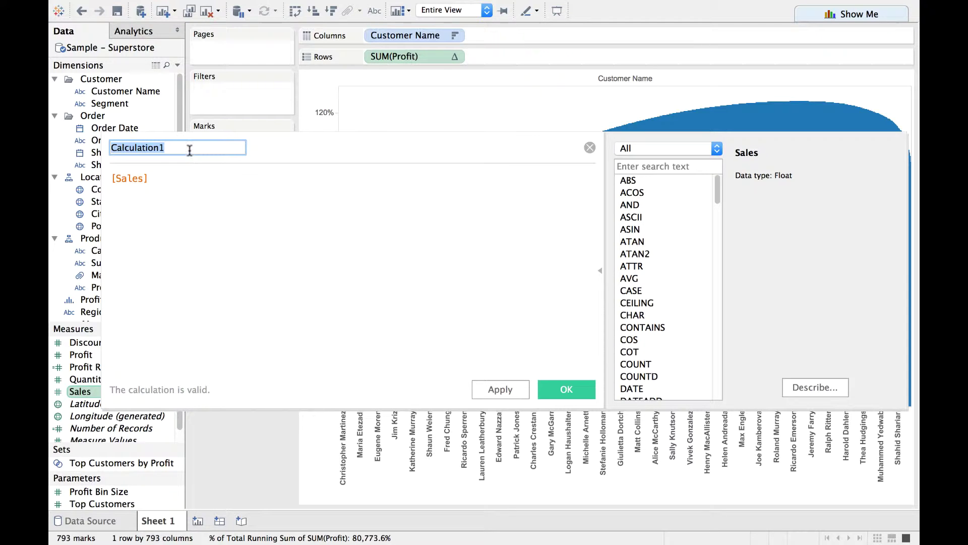
click(600, 271)
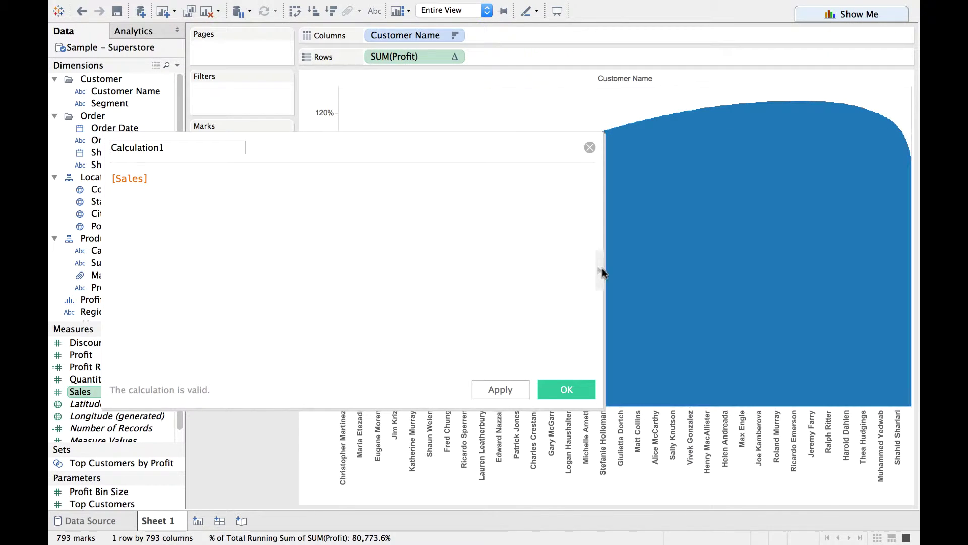
click(202, 149)
key(BackSpace)
key(BackSpace)
key(BackSpace)
key(BackSpace)
key(BackSpace)
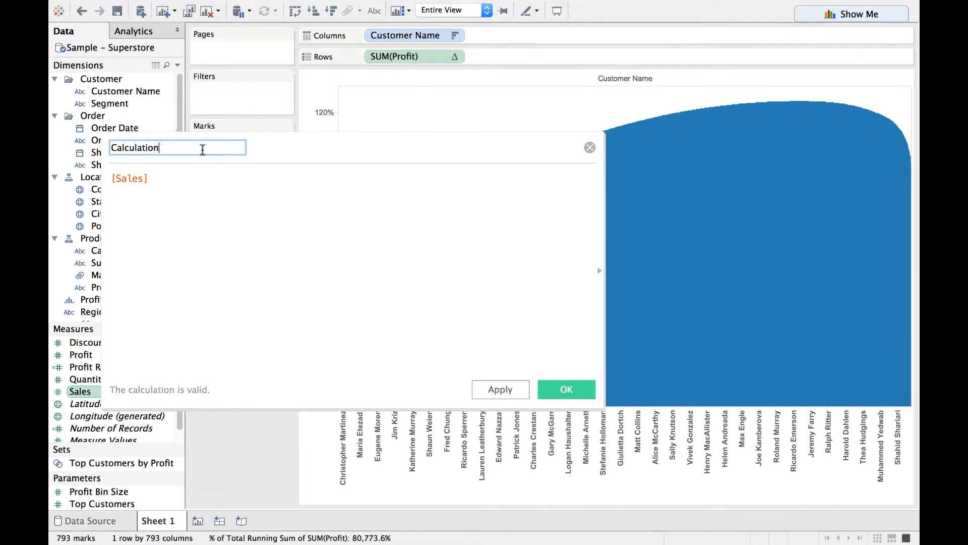
key(BackSpace)
key(BackSpace)
key(BackSpace)
key(BackSpace)
key(BackSpace)
key(BackSpace)
key(BackSpace)
text(% of c)
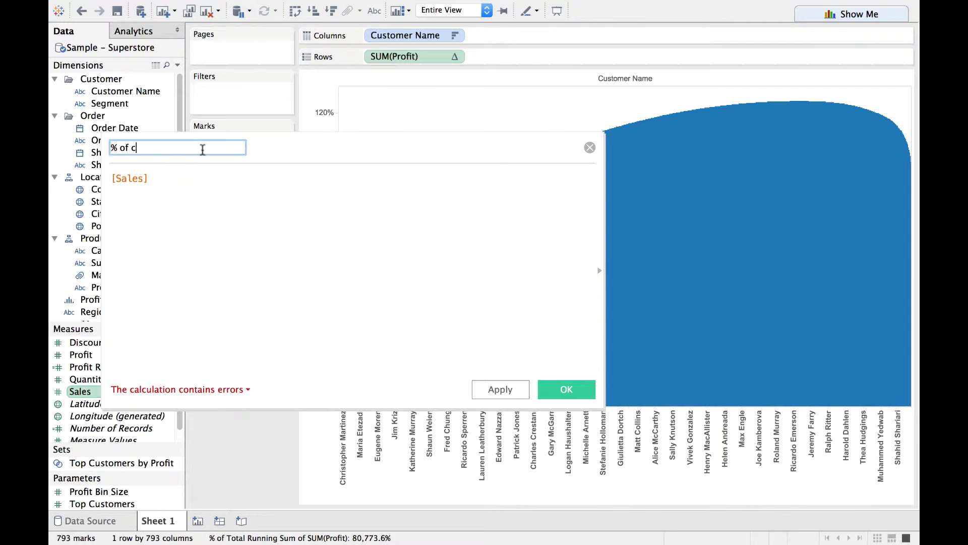
text(ustomers)
Replace the formula with INDEX()/SIZE(), then apply and save the calculation.
click(193, 184)
key(BackSpace)
key(BackSpace)
key(BackSpace)
key(BackSpace)
key(BackSpace)
key(BackSpace)
key(BackSpace)
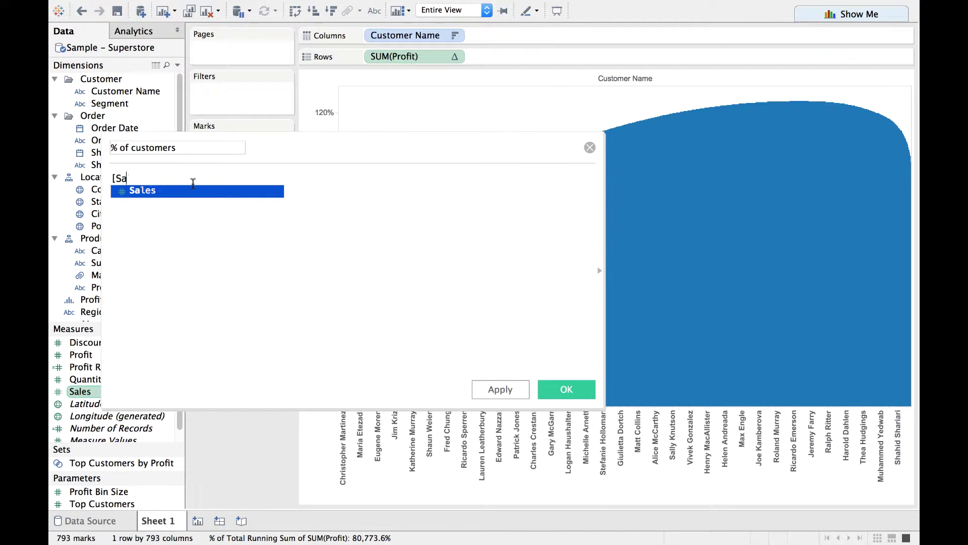
text(In)
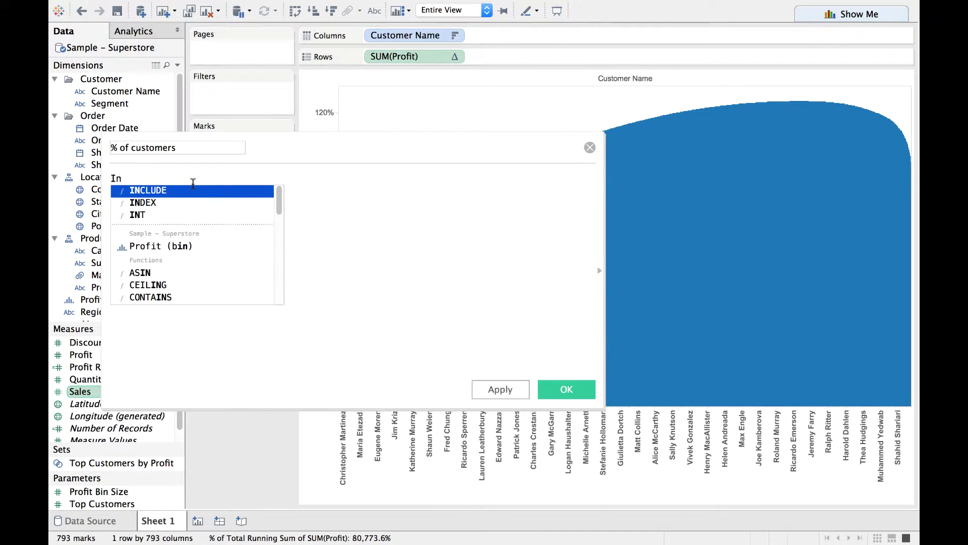
key(Down)
key(Return)
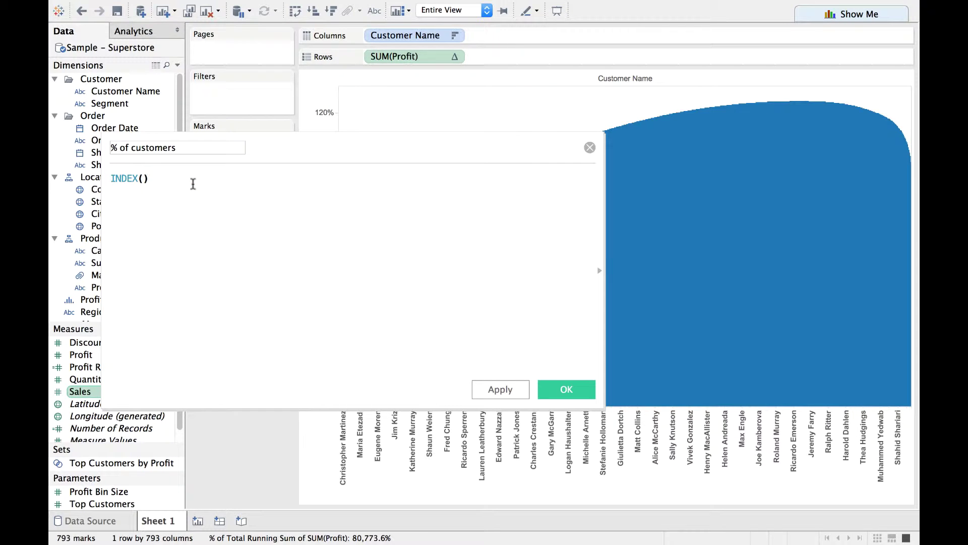
text(/si)
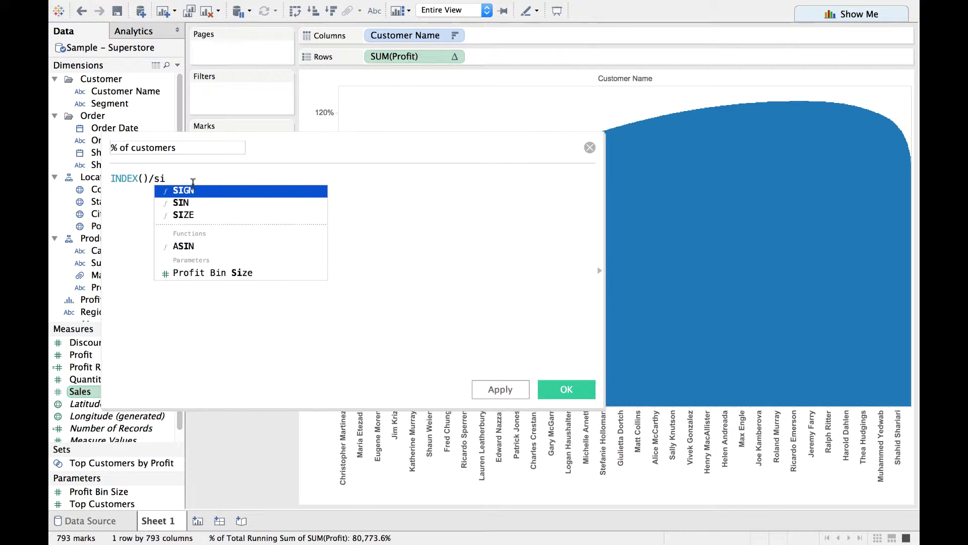
key(Down)
key(Down)
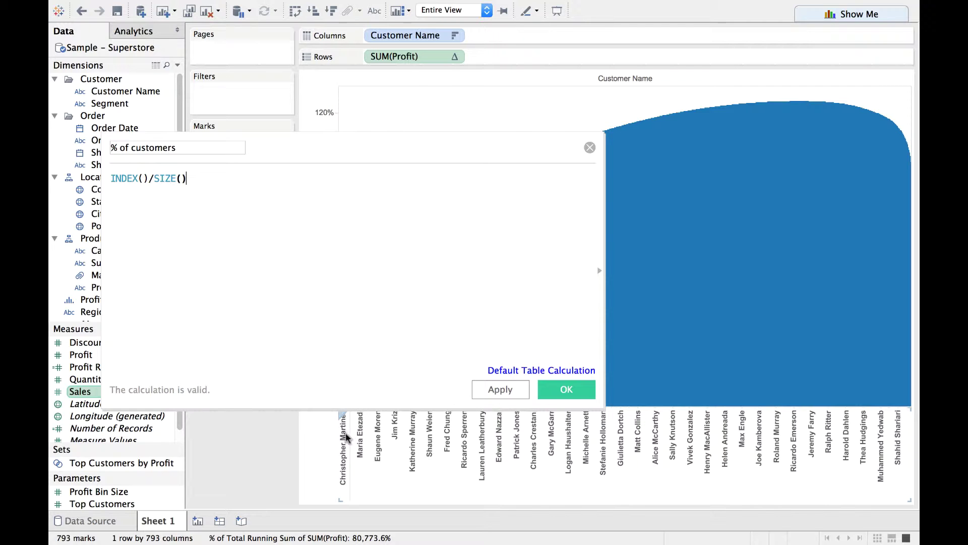
drag(304, 148, 386, 85)
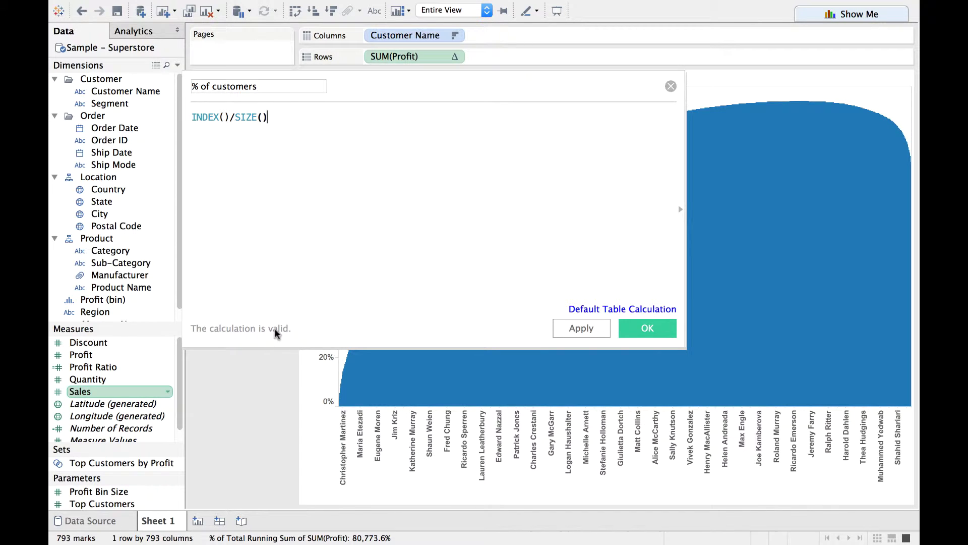
click(582, 331)
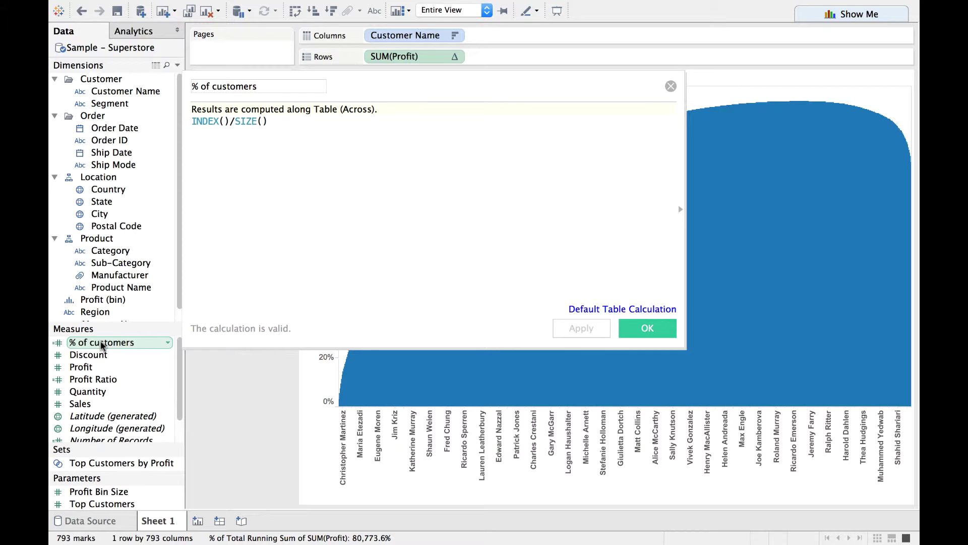
click(648, 328)
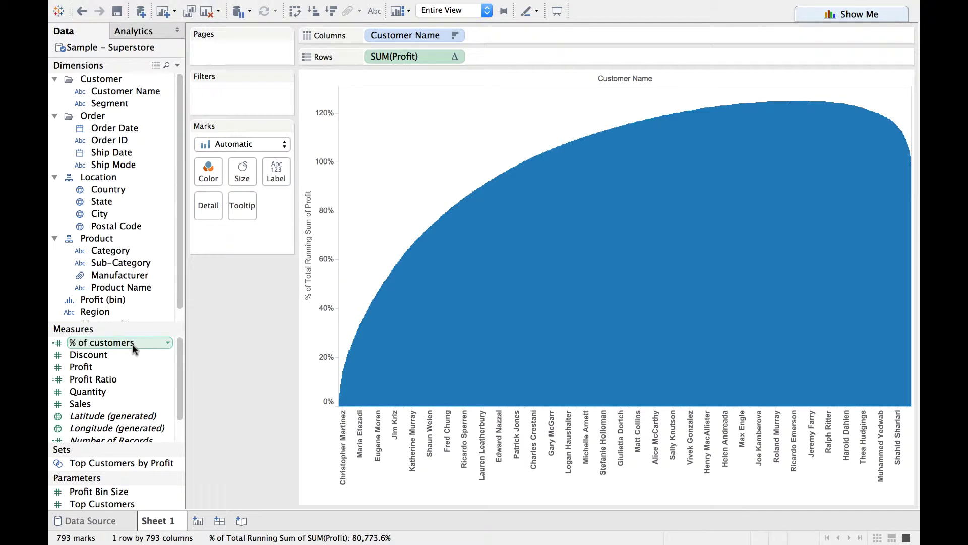
Put % of customers on Columns and move Customer Name to Detail.
drag(133, 344, 556, 35)
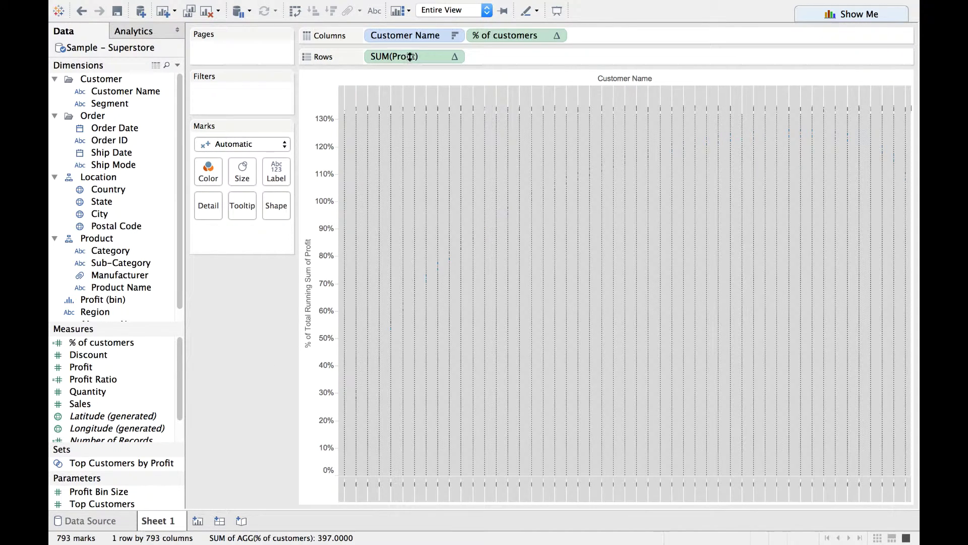
drag(411, 38, 211, 202)
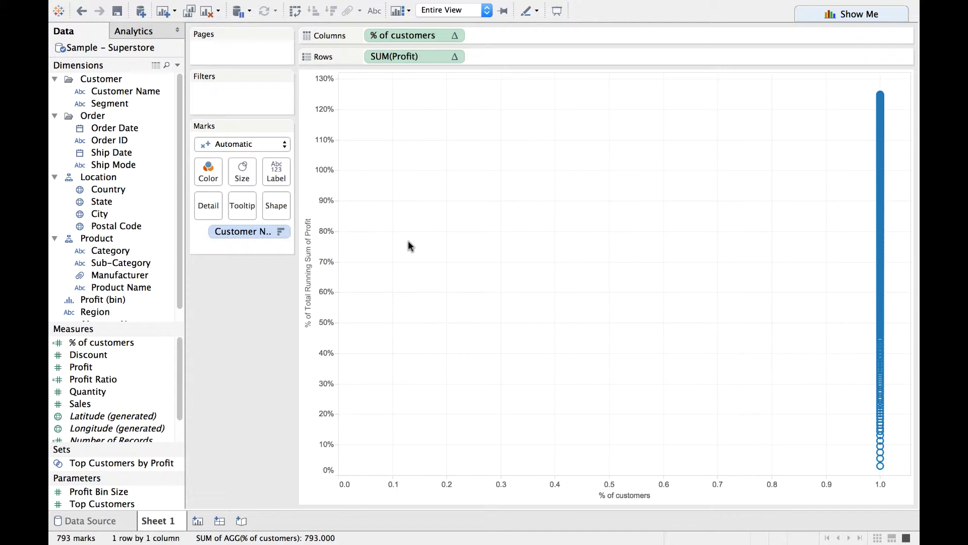
Set the % of customers calculation to compute using Customer Name.
click(454, 37)
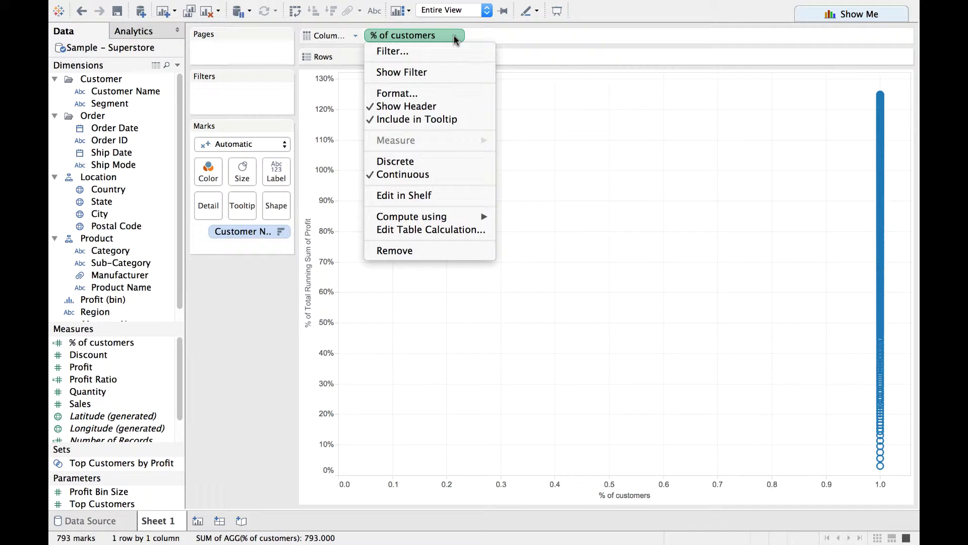
mouse_move(468, 214)
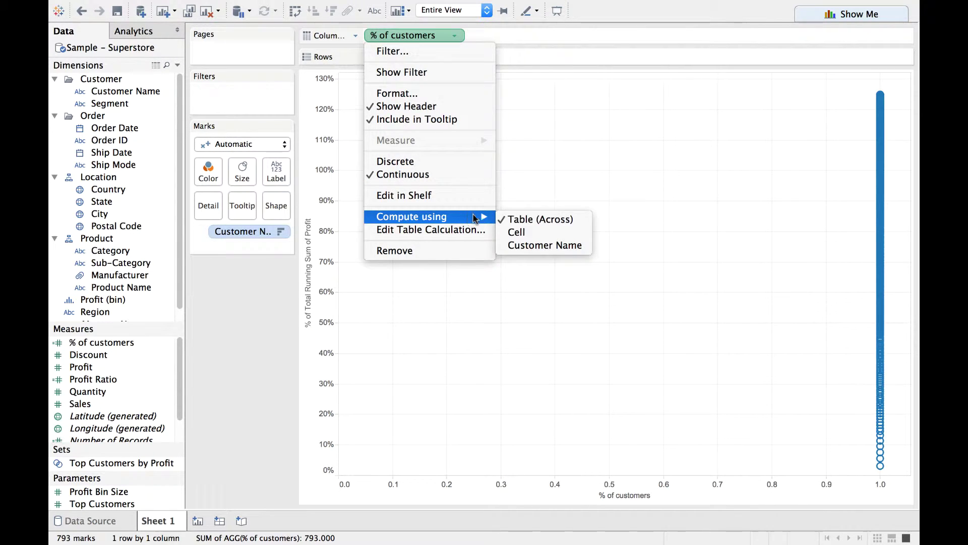
click(538, 246)
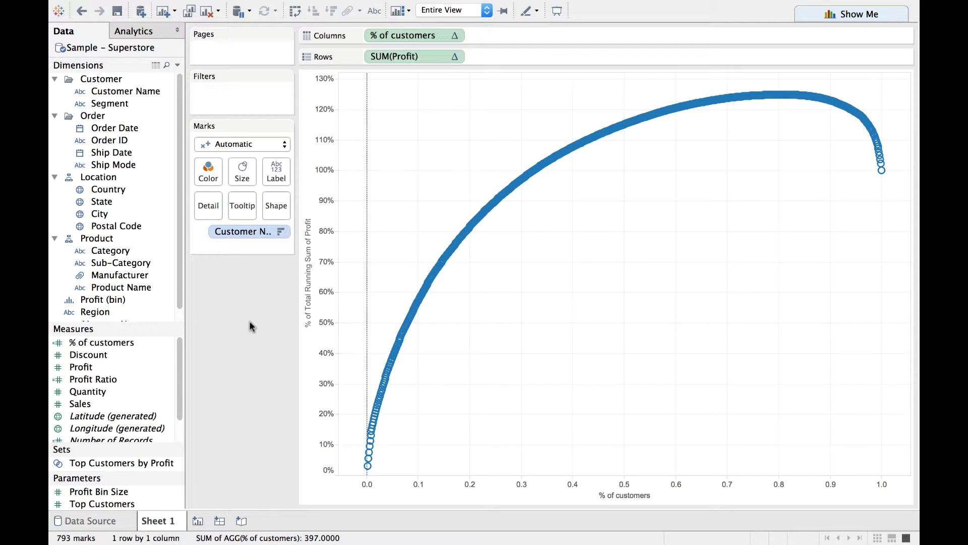
Change the mark type from Automatic to Line.
click(284, 146)
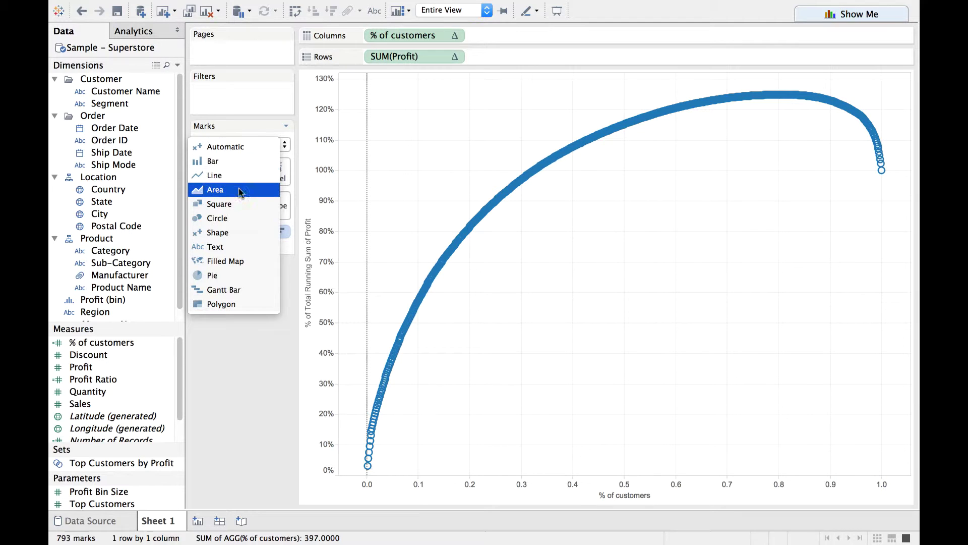
click(249, 175)
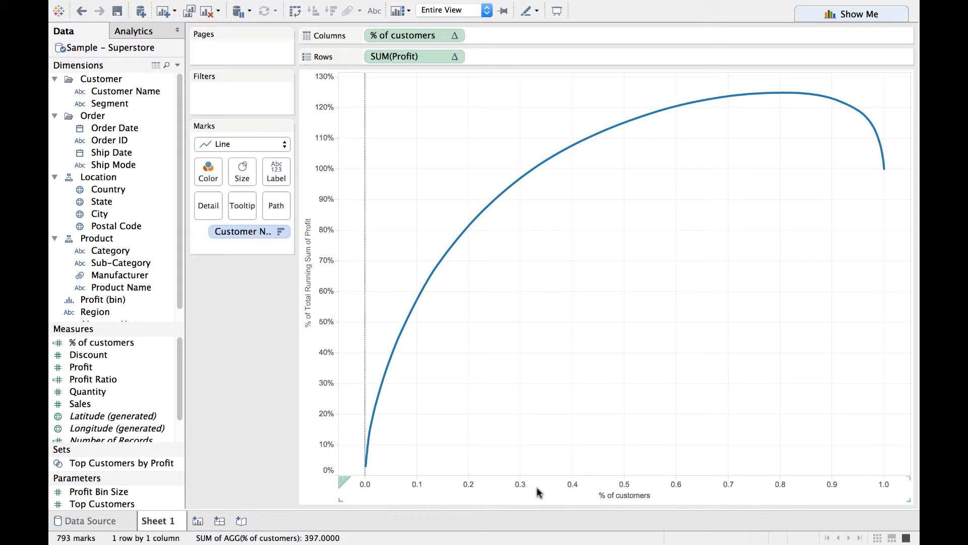
Format the % of customers axis numbers as Percentage with 0 decimal places.
right_click(476, 491)
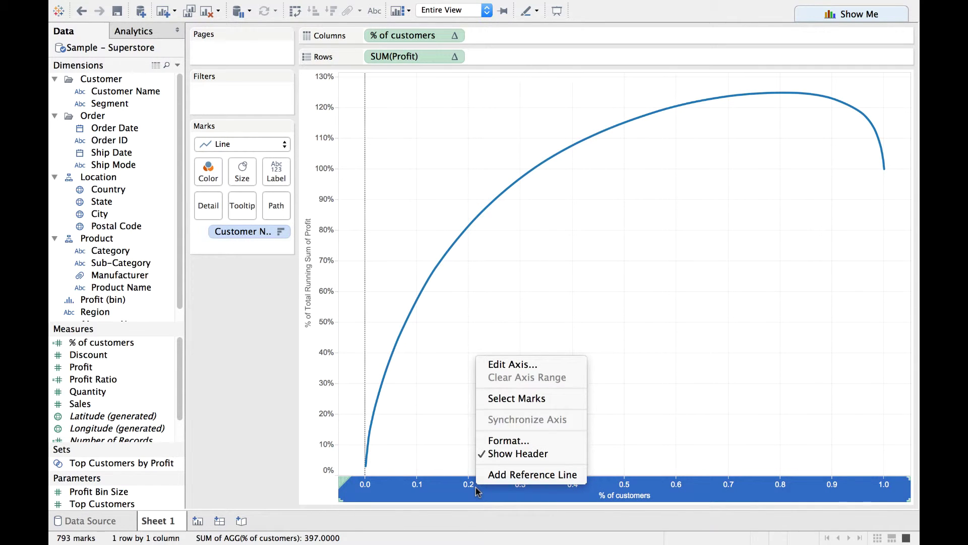
click(523, 440)
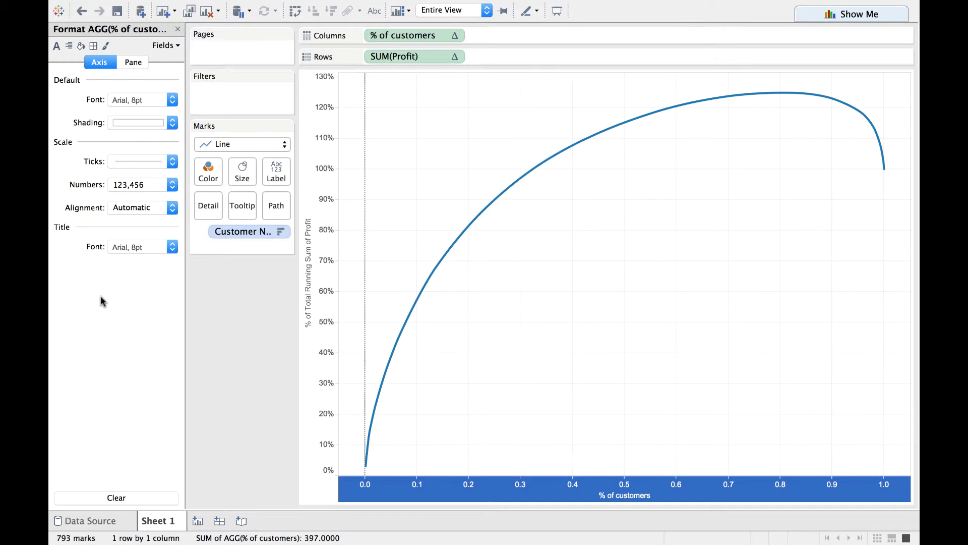
click(171, 184)
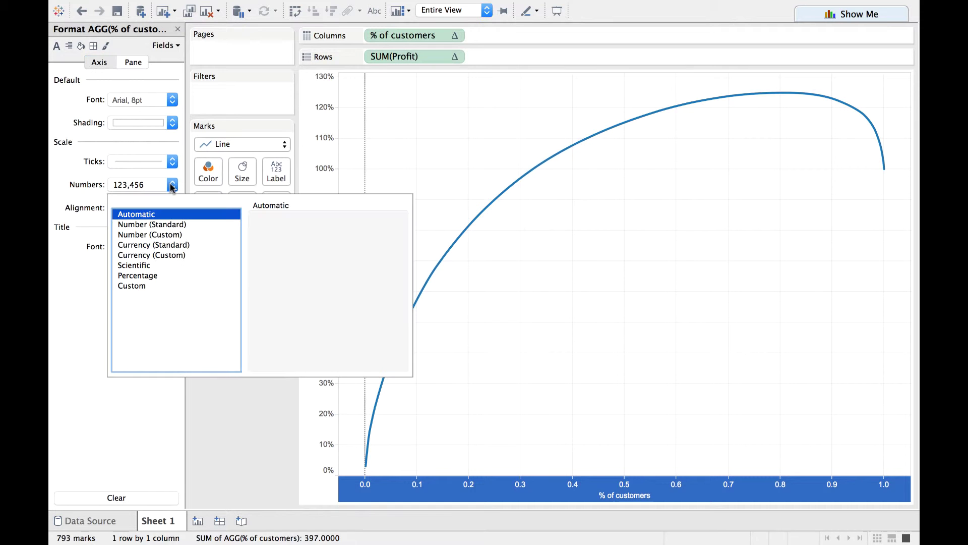
click(153, 276)
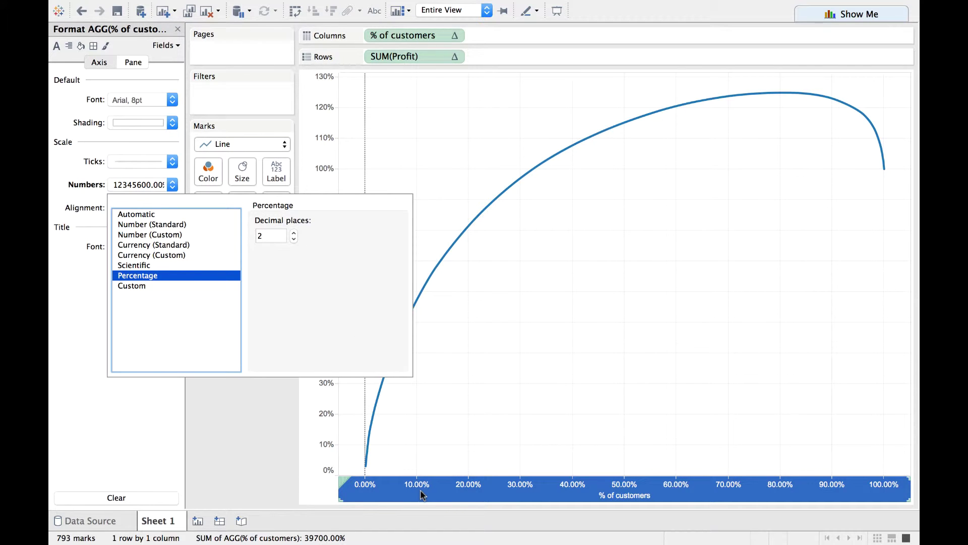
click(294, 239)
click(294, 239)
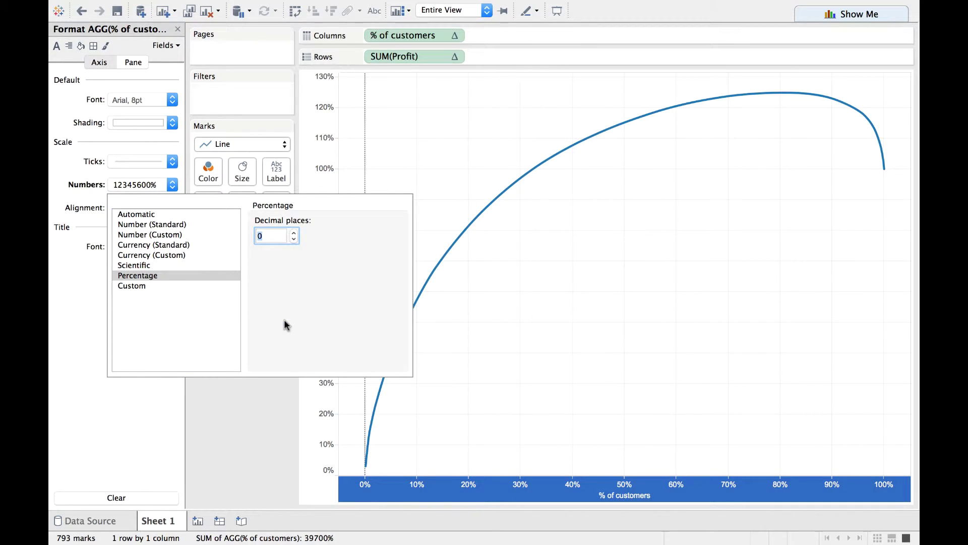
click(237, 430)
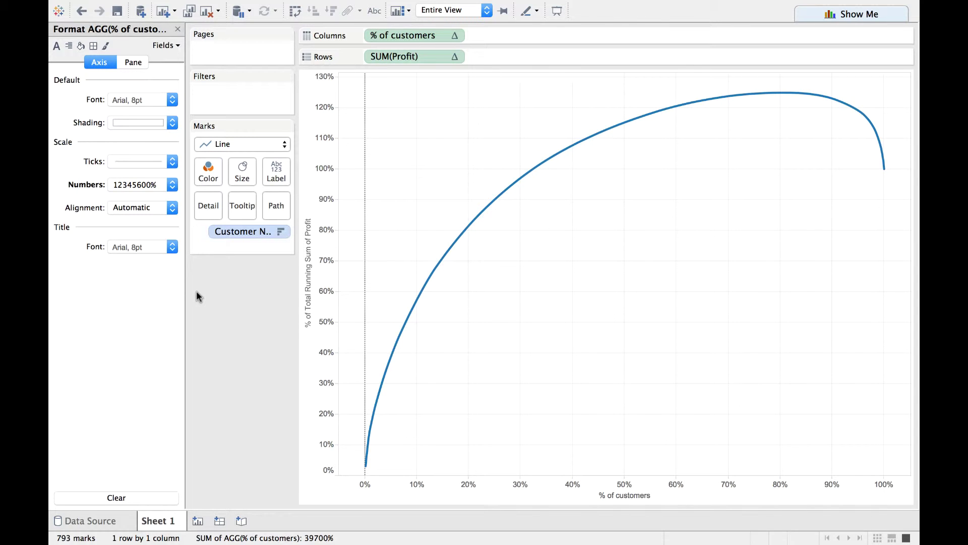
click(178, 29)
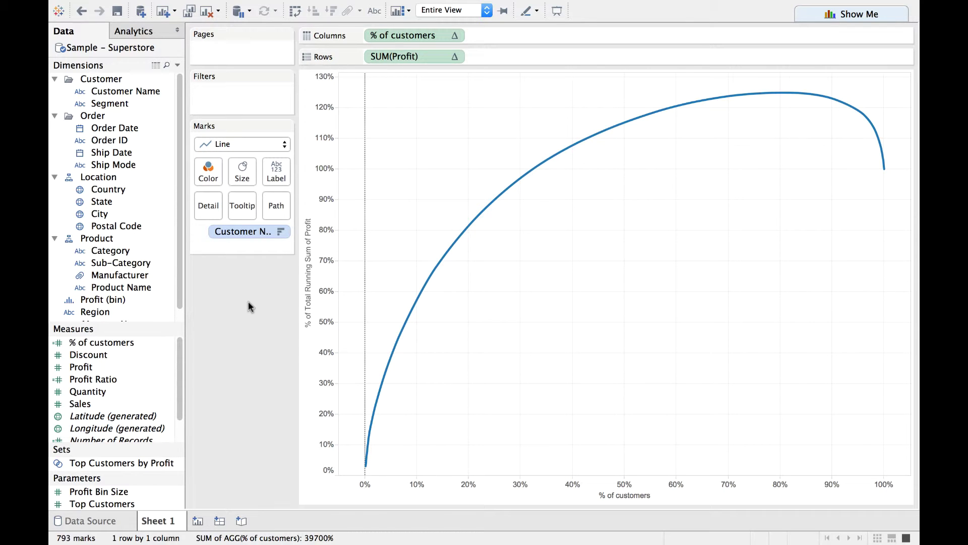
Change the mark type to Bar and colour the bars by SUM(Profit).
click(284, 148)
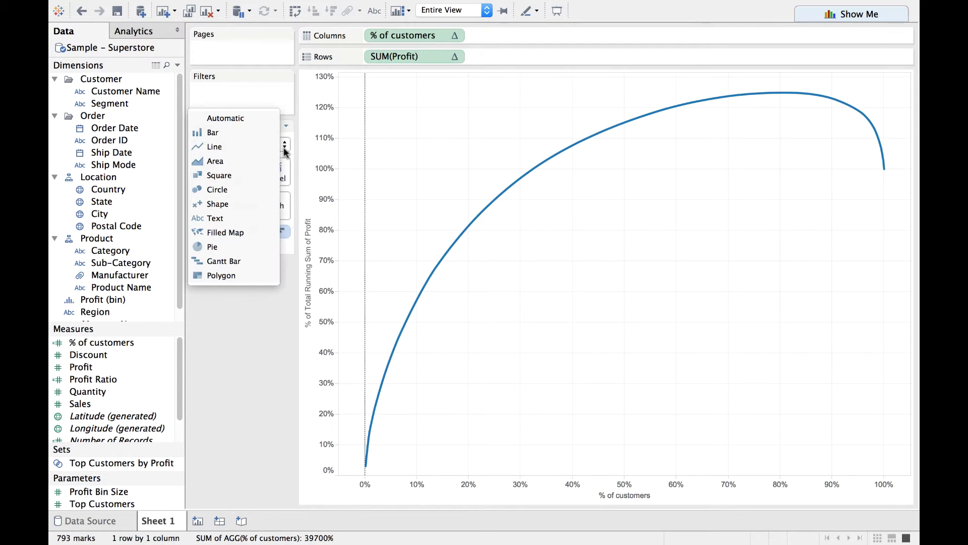
click(243, 134)
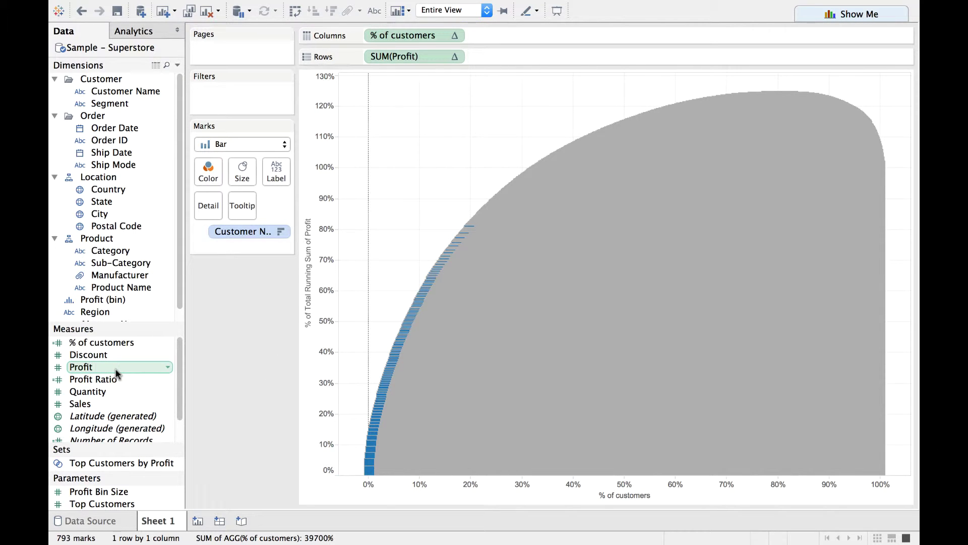
drag(115, 373, 207, 169)
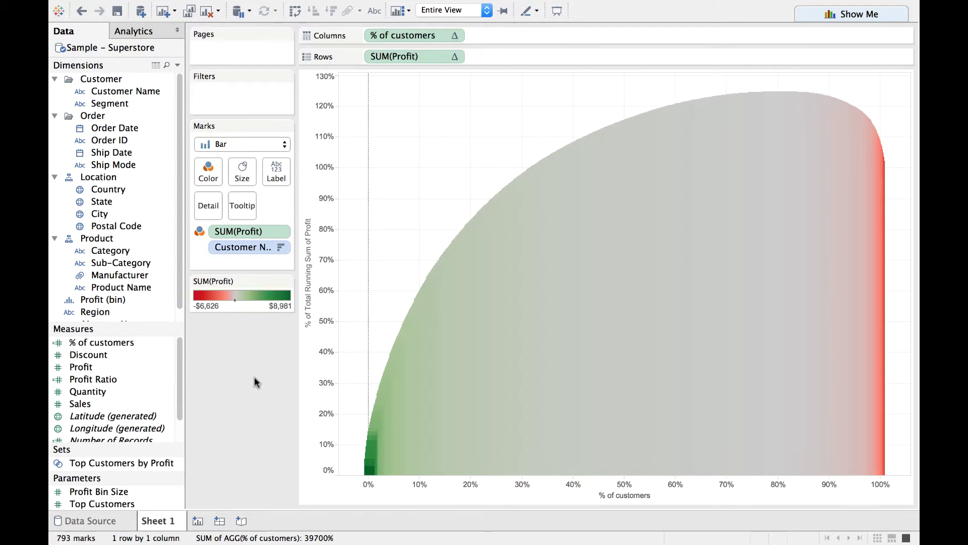
mouse_move(387, 477)
Undo the Profit colouring on the marks with Ctrl+Z.
key(ctrl+z)
key(ctrl+z)
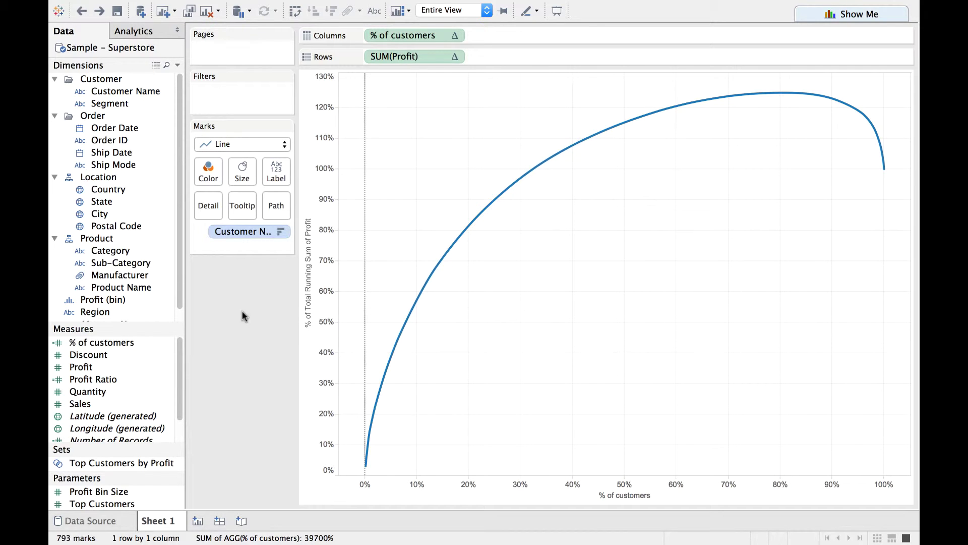
Add a constant reference line at 0.8 (80%) on the running profit axis.
right_click(313, 342)
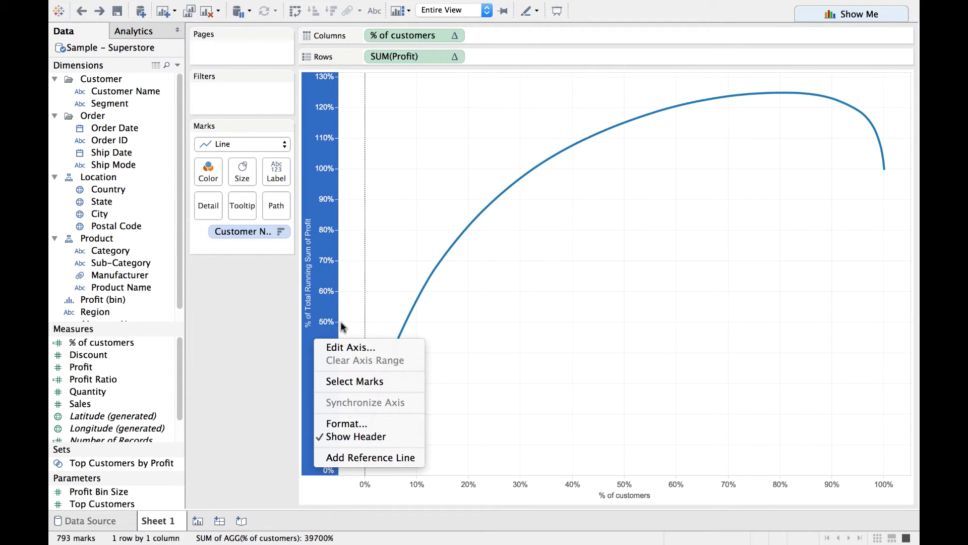
click(369, 457)
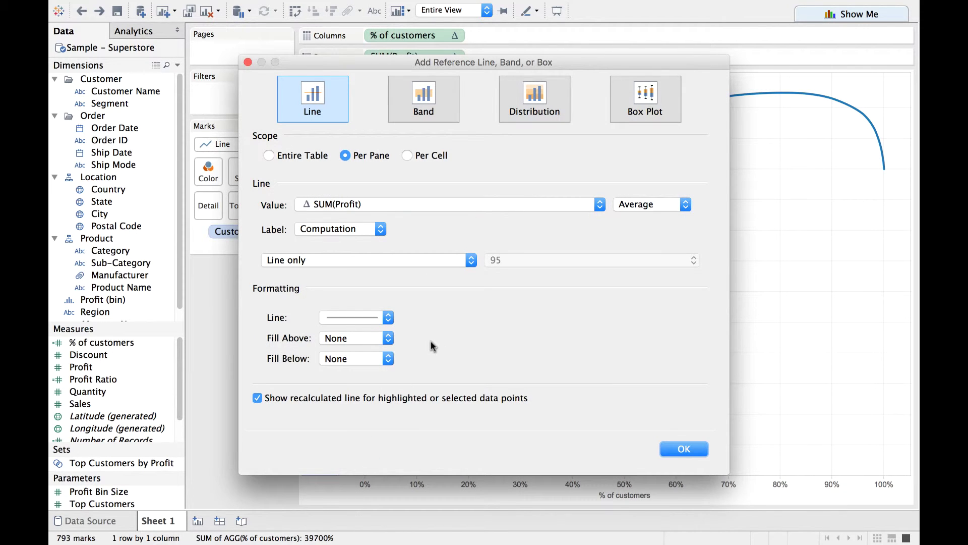
click(679, 209)
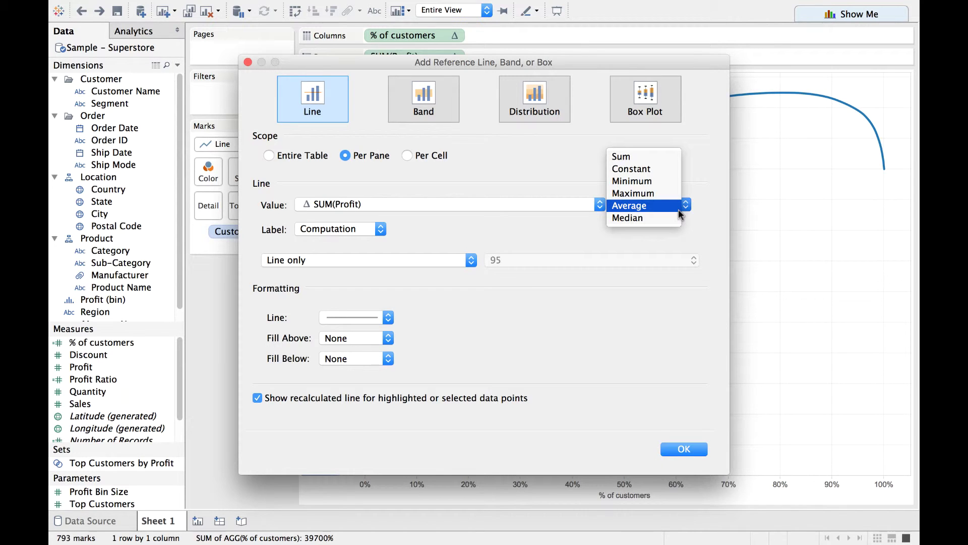
click(664, 169)
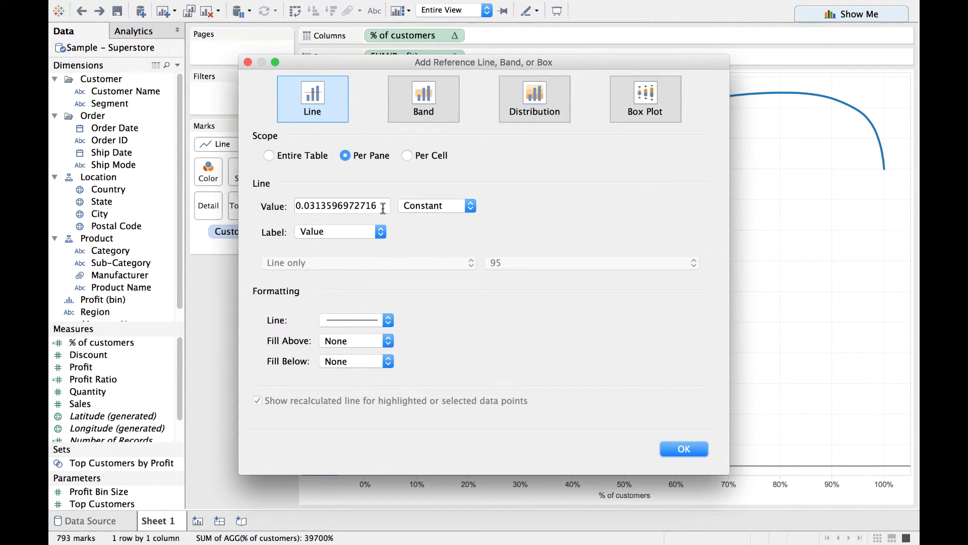
drag(383, 208, 294, 203)
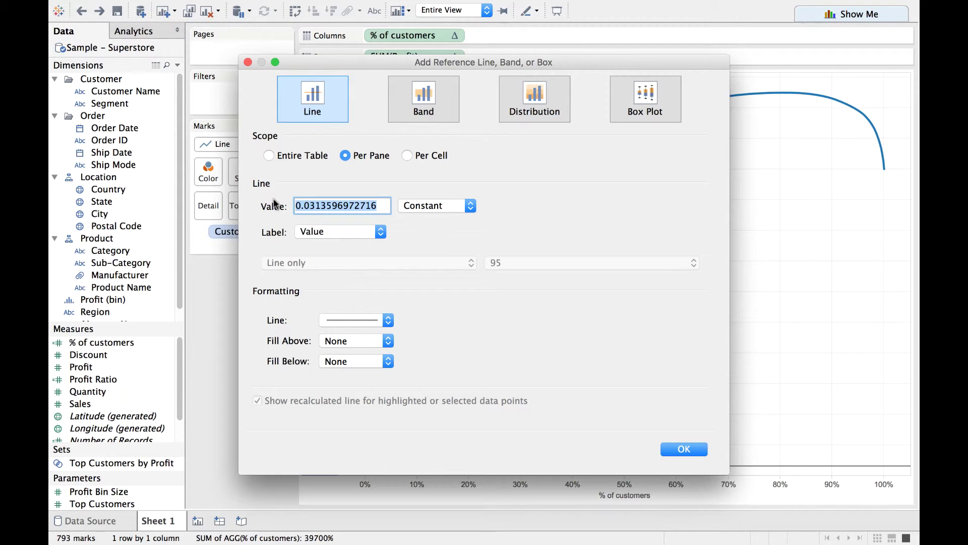
text(0.8)
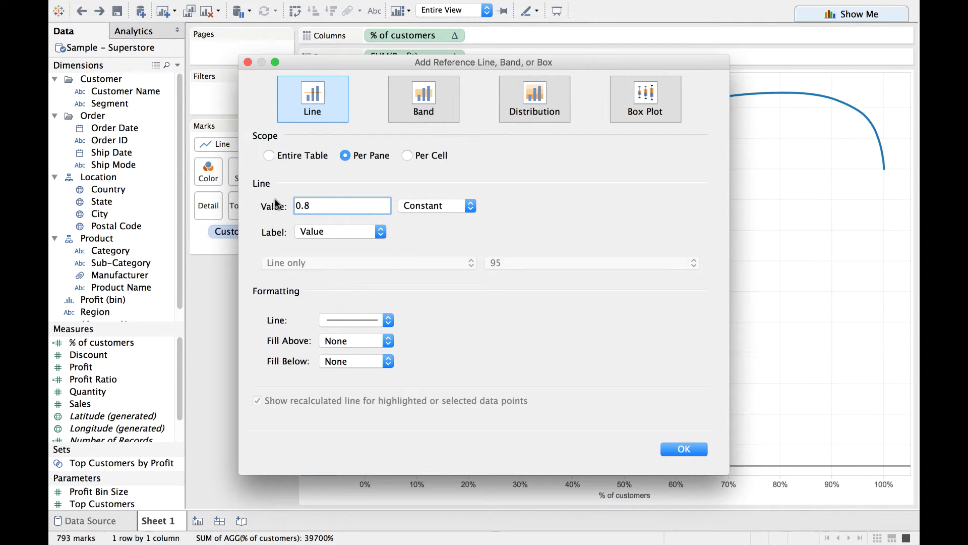
click(683, 449)
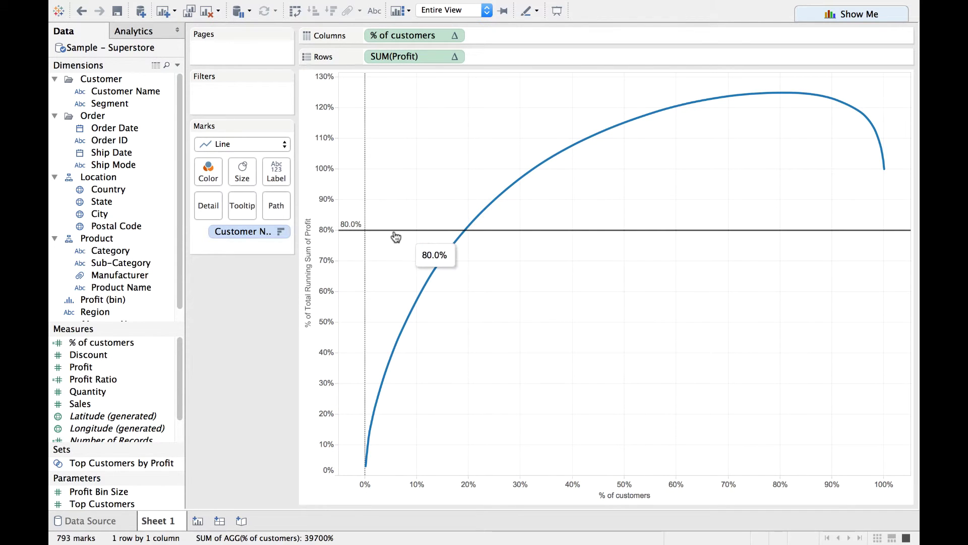
mouse_move(362, 238)
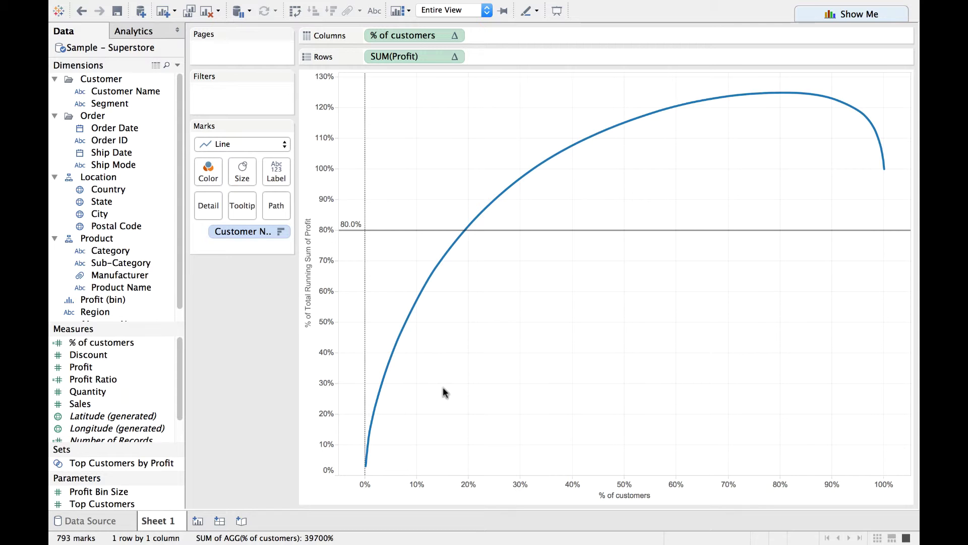
Add a constant reference line at 0.2 (20%) on the % of customers axis.
right_click(528, 492)
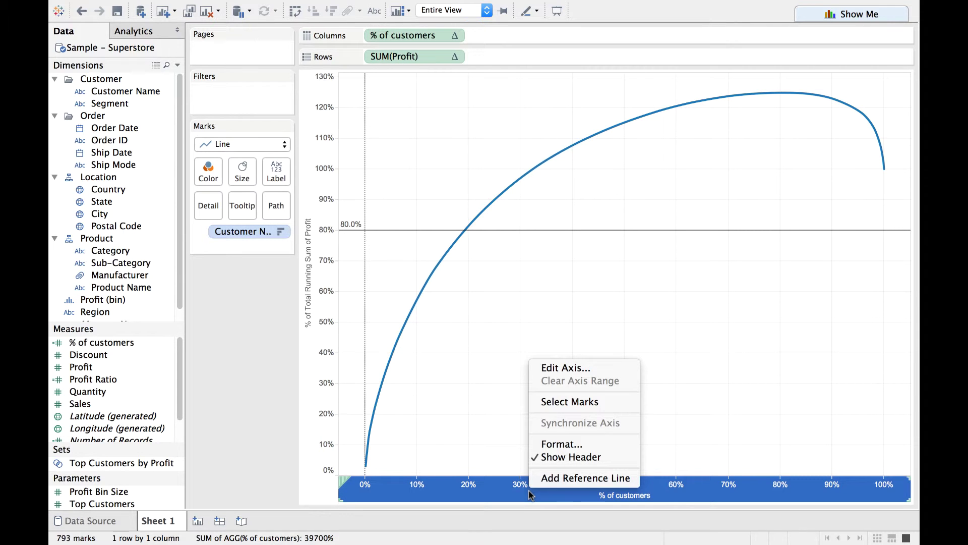
click(572, 479)
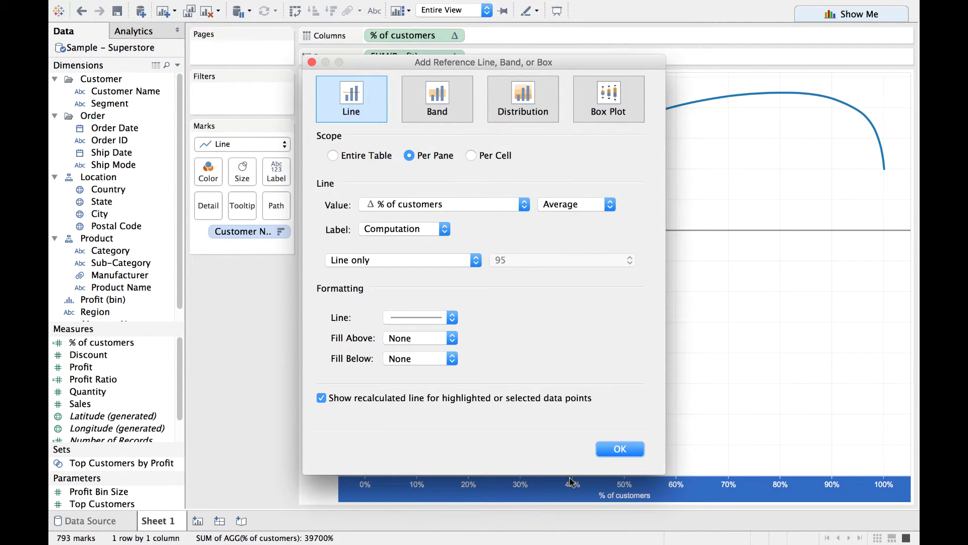
click(611, 204)
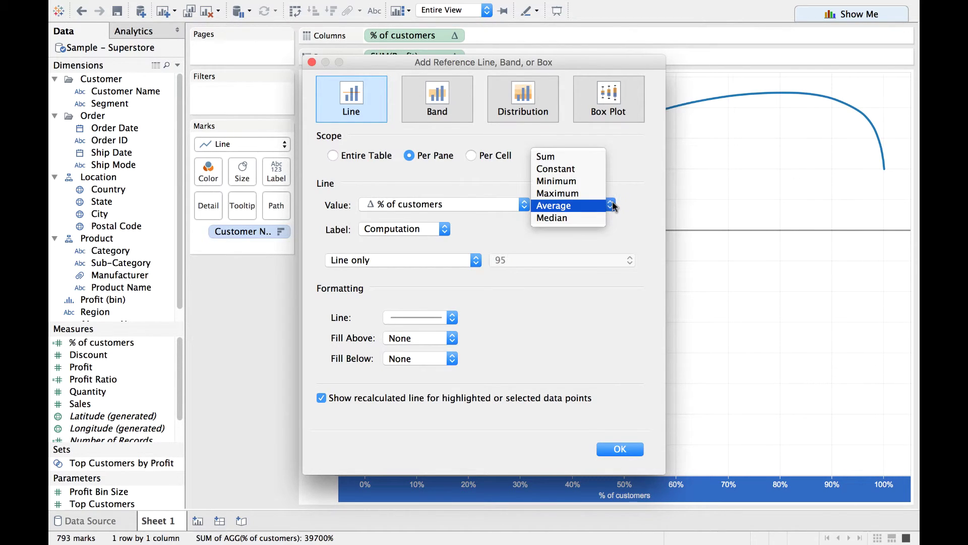
click(590, 175)
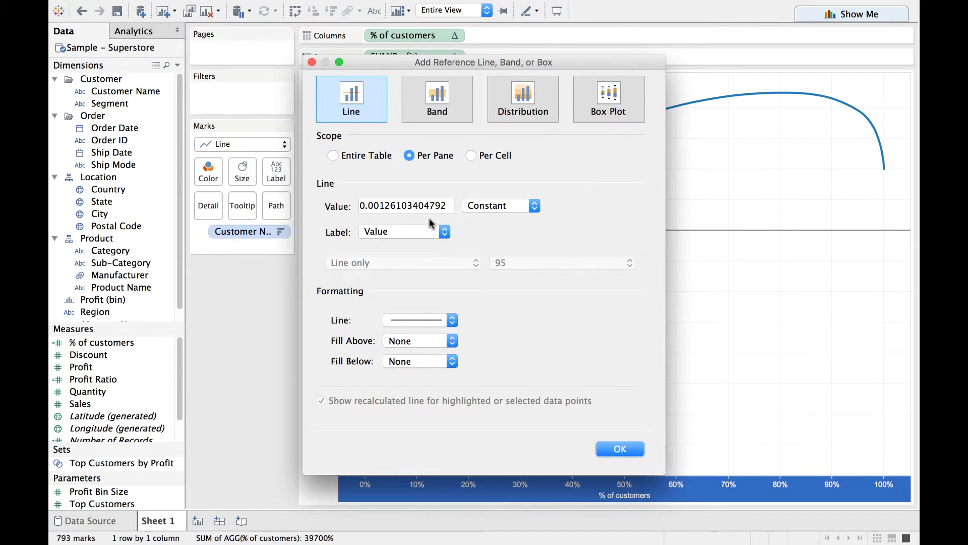
drag(447, 205, 326, 208)
text(0.2)
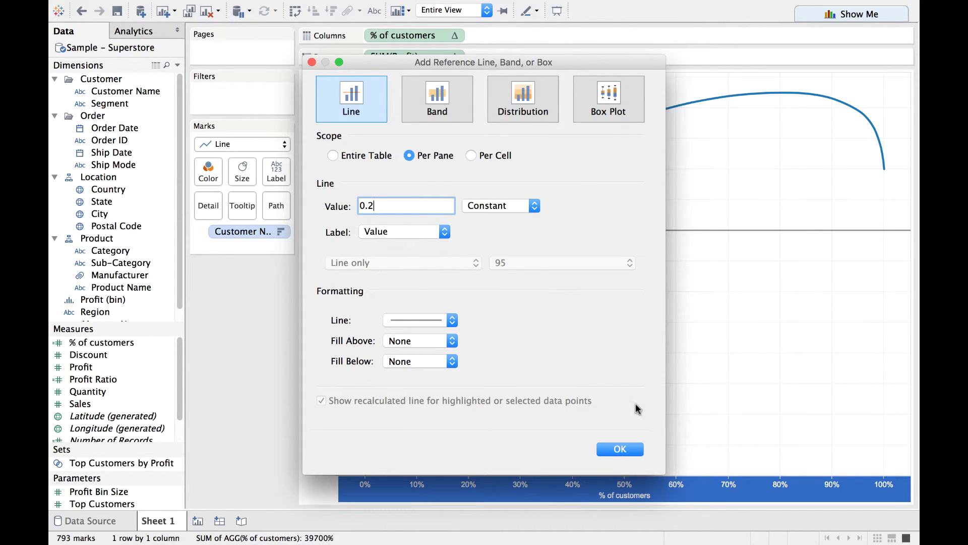
click(621, 449)
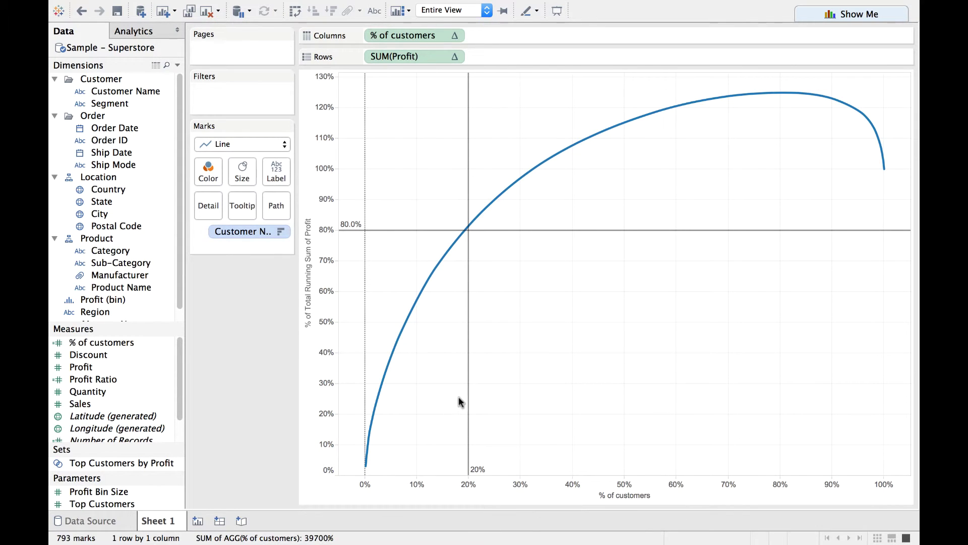
mouse_move(465, 233)
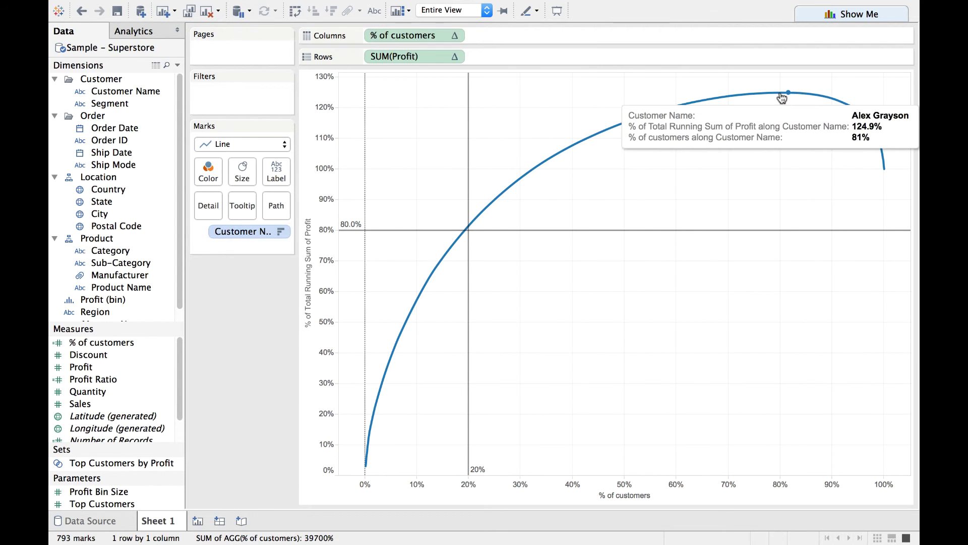
mouse_move(887, 170)
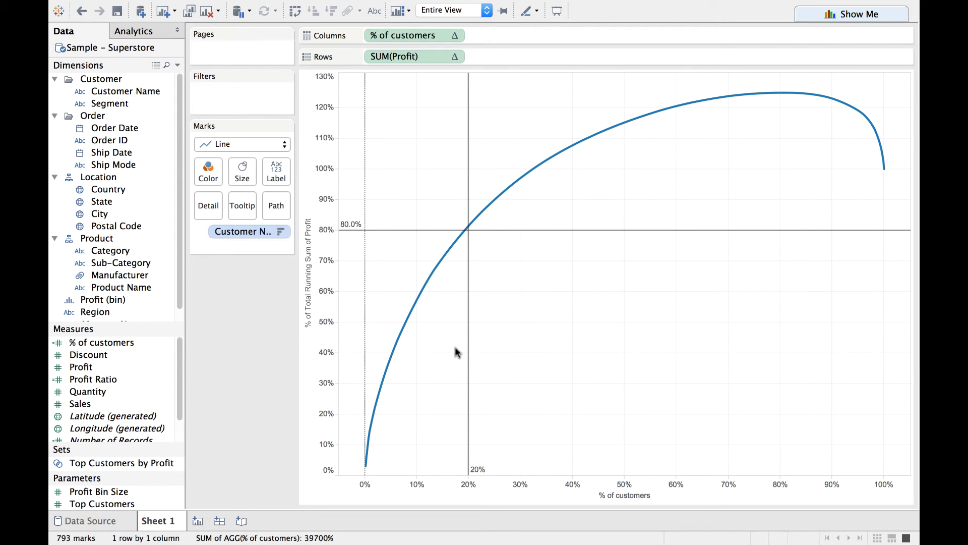
Filter Profit to all values with a minimum of 0.
drag(104, 365, 239, 100)
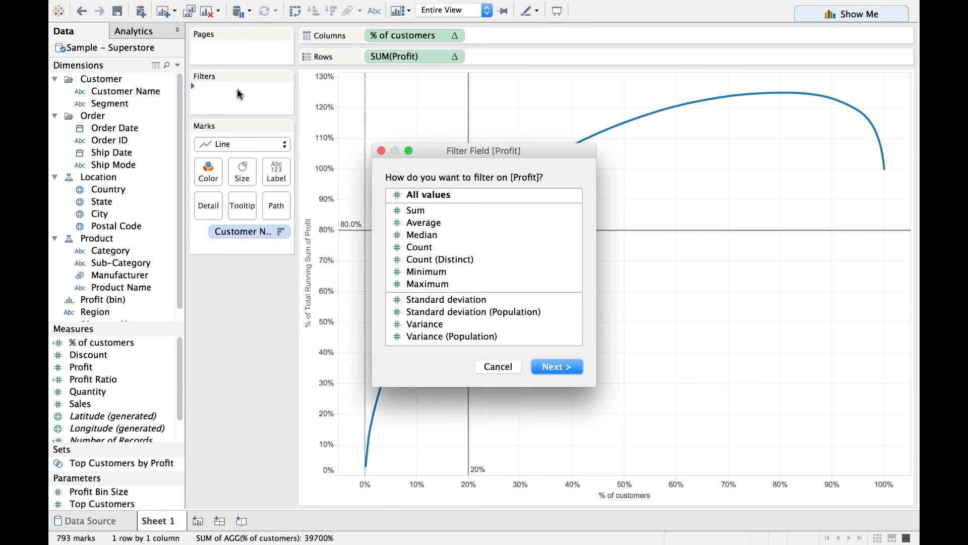
click(422, 196)
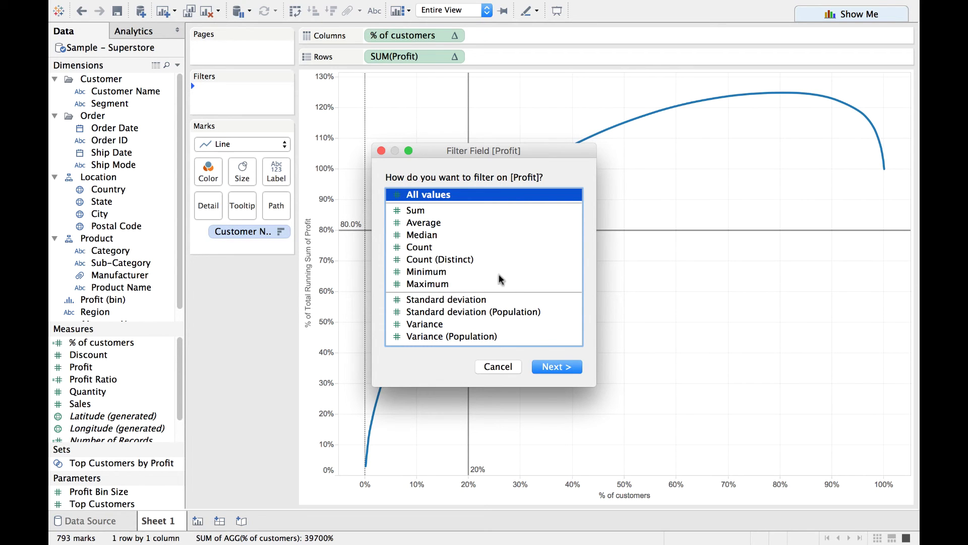
click(563, 367)
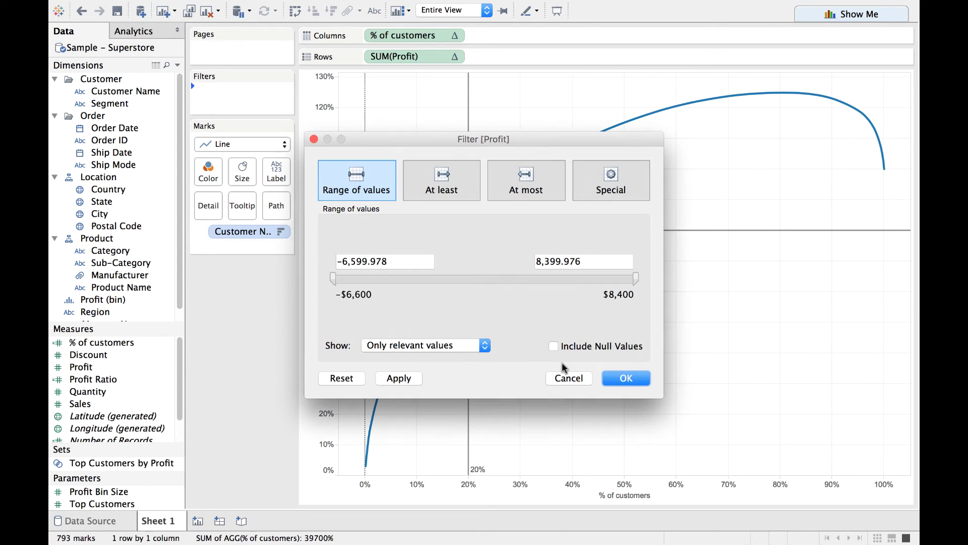
triple_click(410, 263)
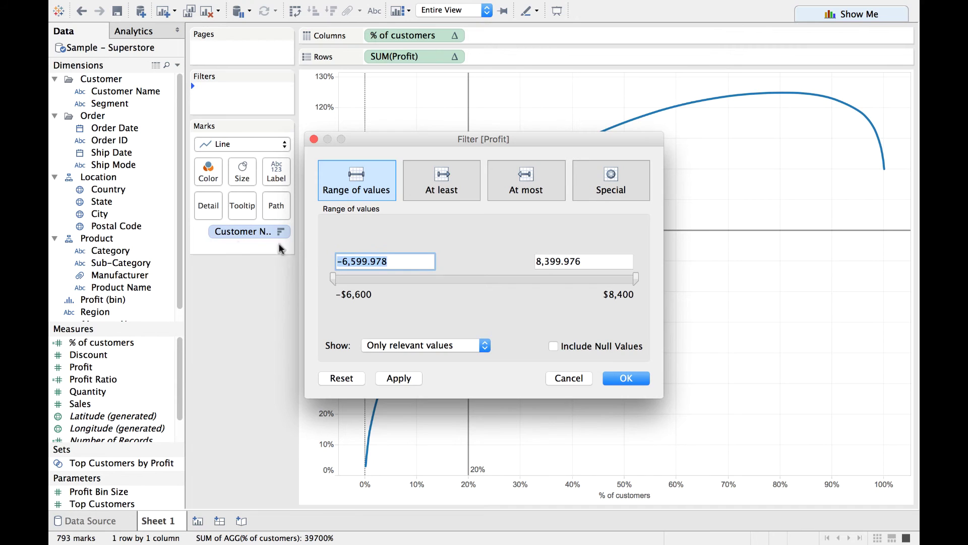
text(0)
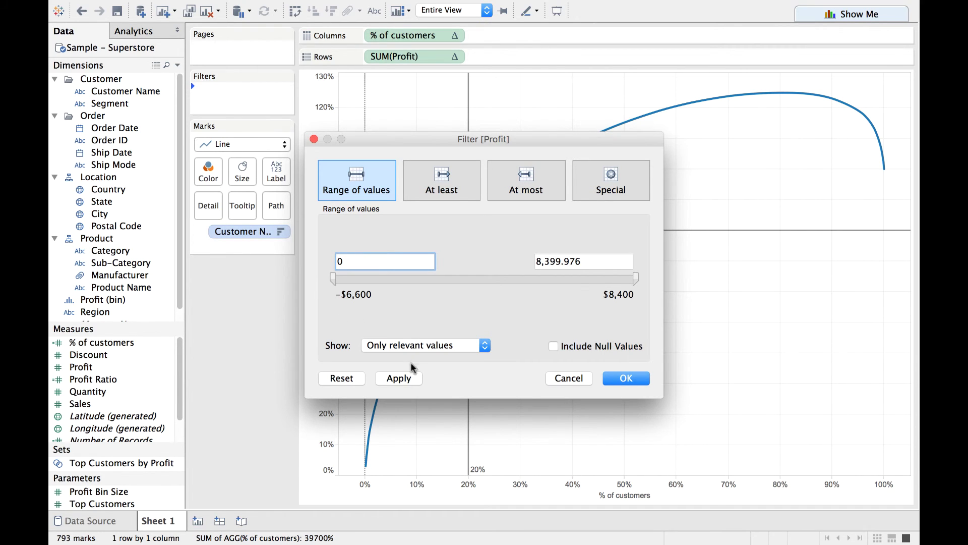
click(404, 381)
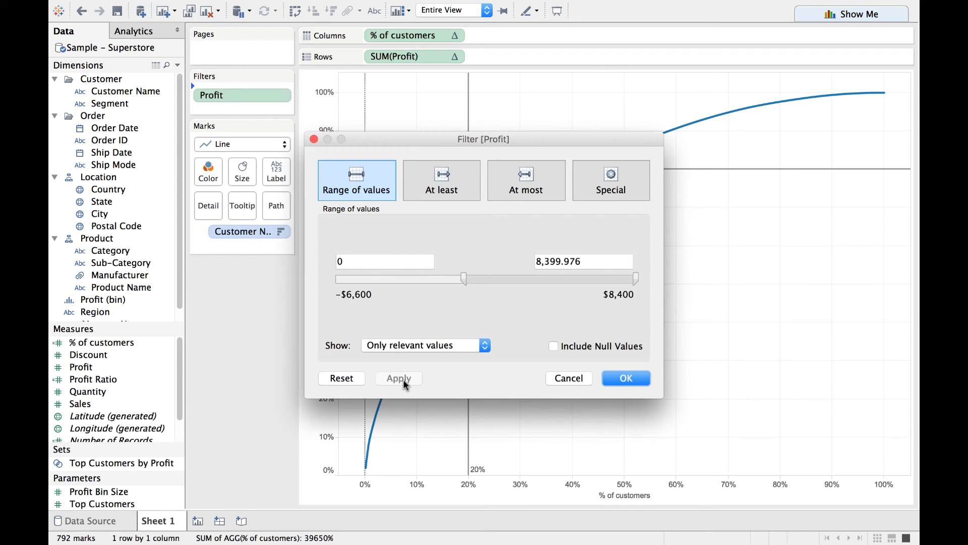
click(625, 378)
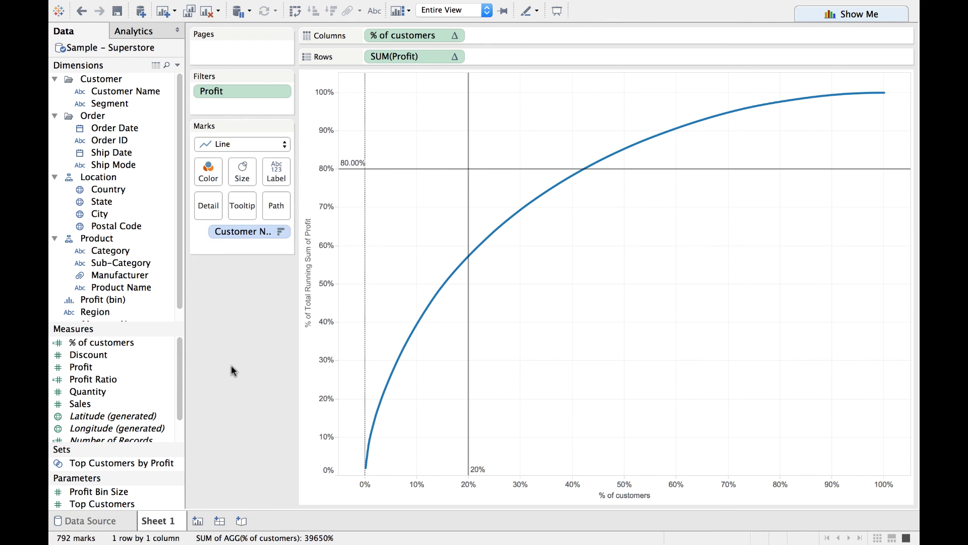
Rename Sheet 1 to 'Pareto Chart'.
right_click(163, 521)
click(235, 390)
text(Pareto Ch)
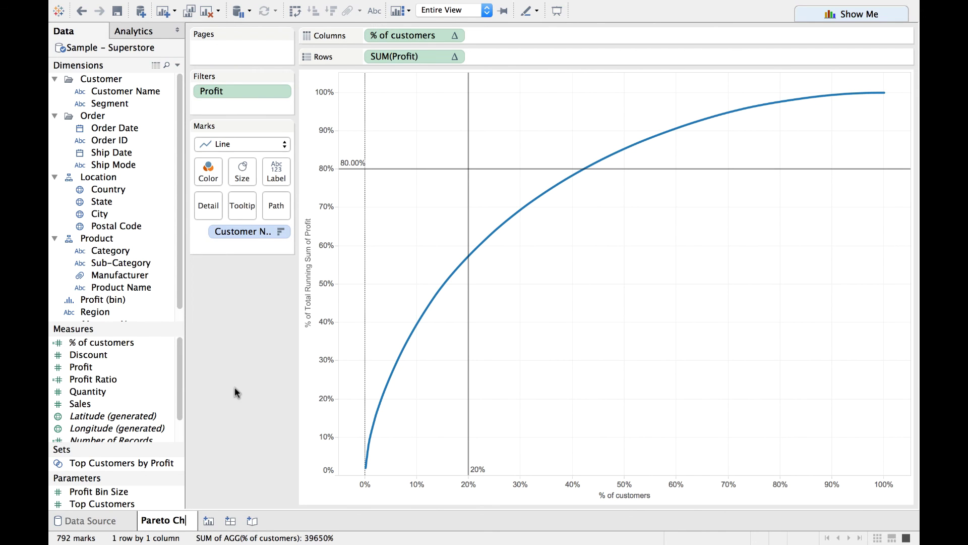